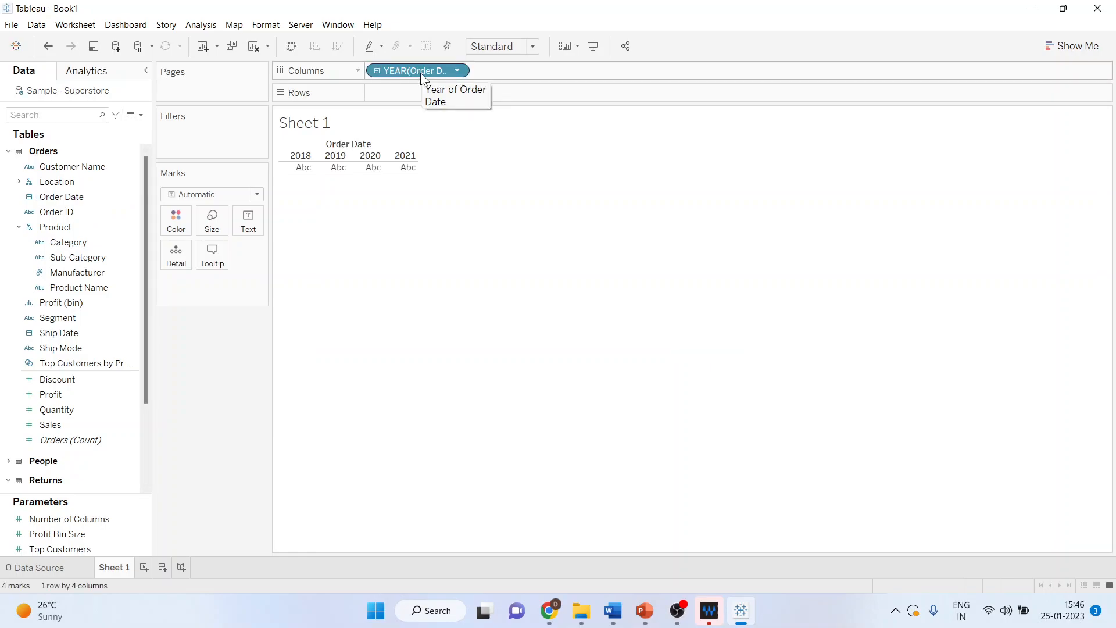
# Step: Add Sales to the rows as a sum and display the yearly values as bars
pyautogui.moveTo(51, 425); pyautogui.dragTo(394, 92)
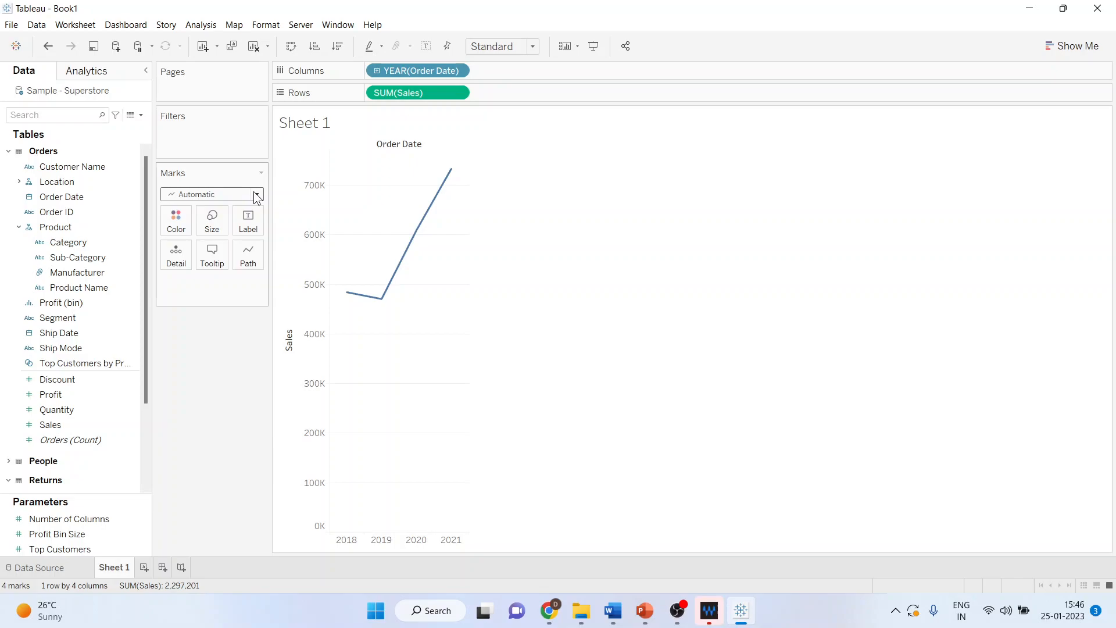
pyautogui.click(255, 195)
pyautogui.click(243, 222)
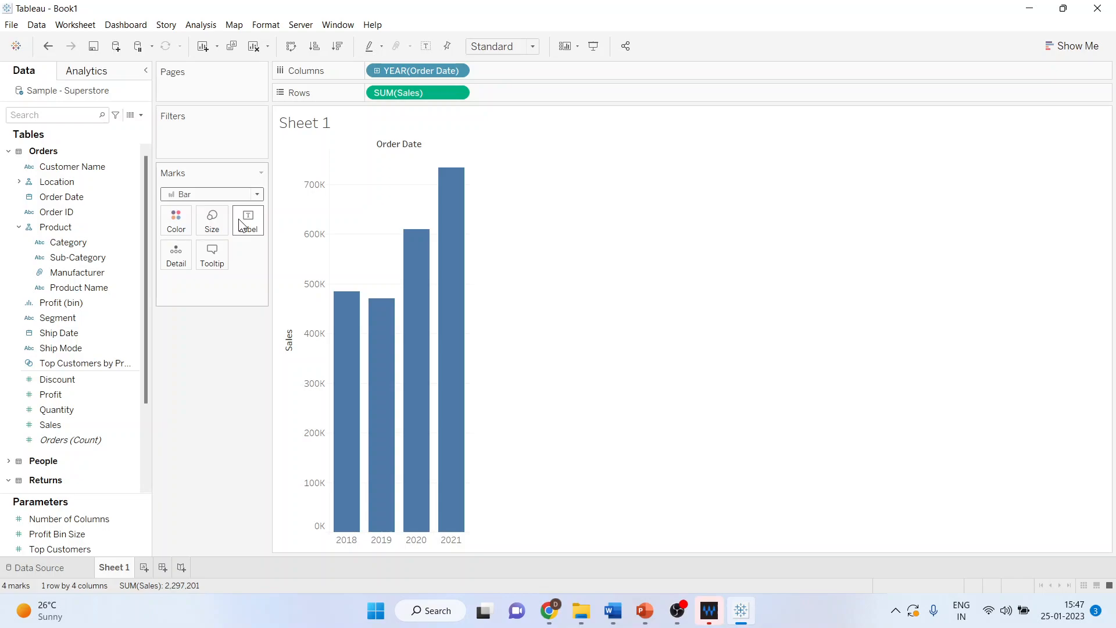
pyautogui.moveTo(343, 335)
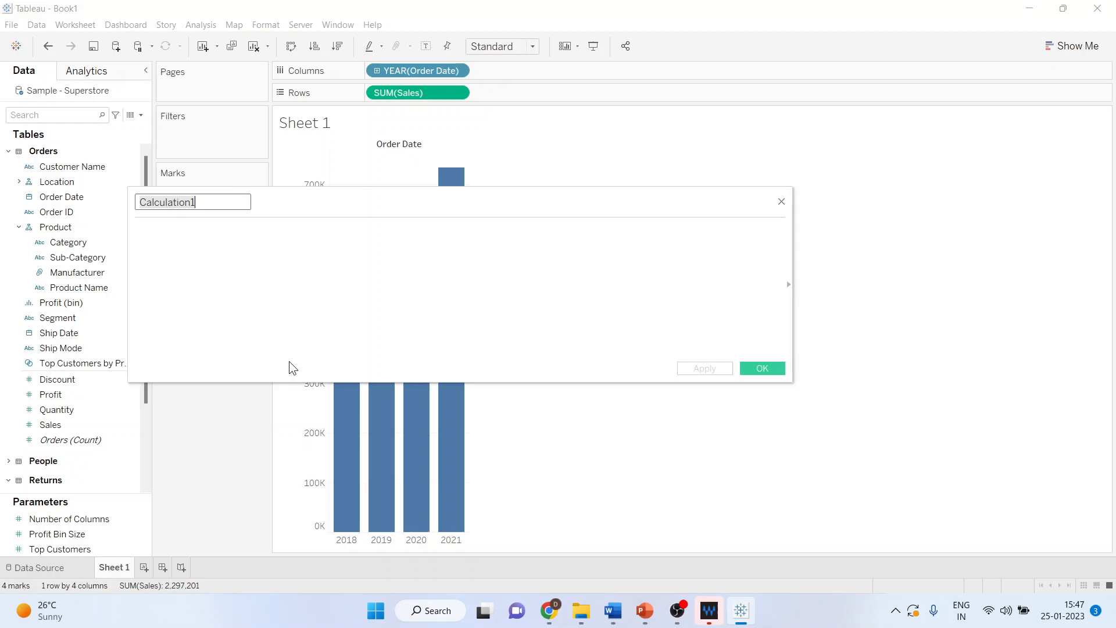
# Step: Name the new calculated field Customer Acquisition and define it as {FIXED [Customer Name]:MIN([Order Date])}
pyautogui.write('Customer')
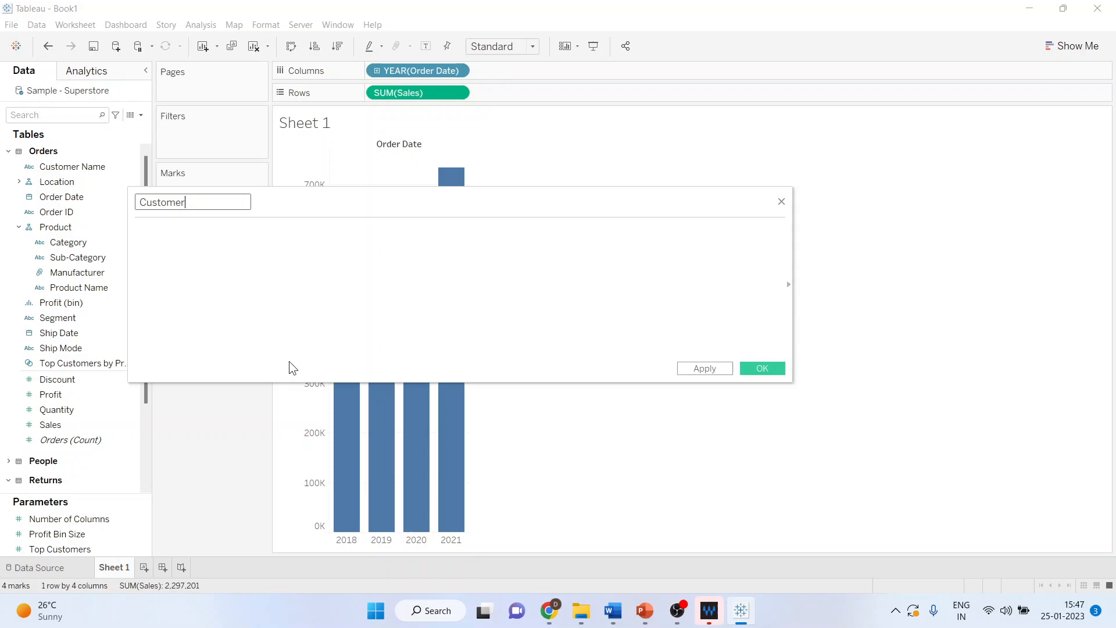
pyautogui.write(' Acquisition')
pyautogui.click(228, 253)
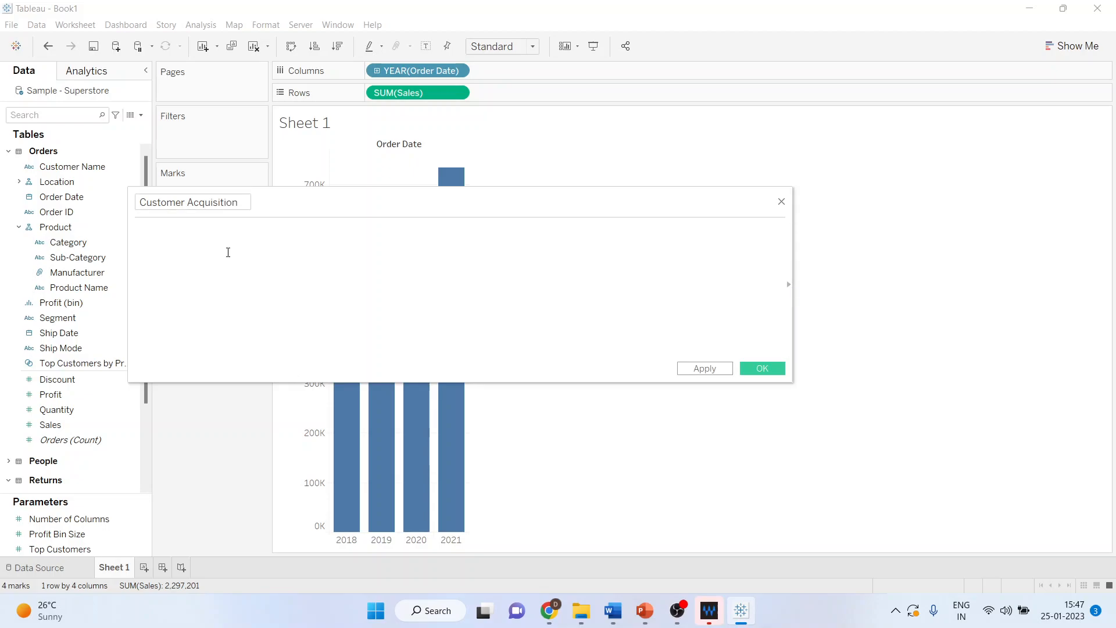
pyautogui.write('{fi')
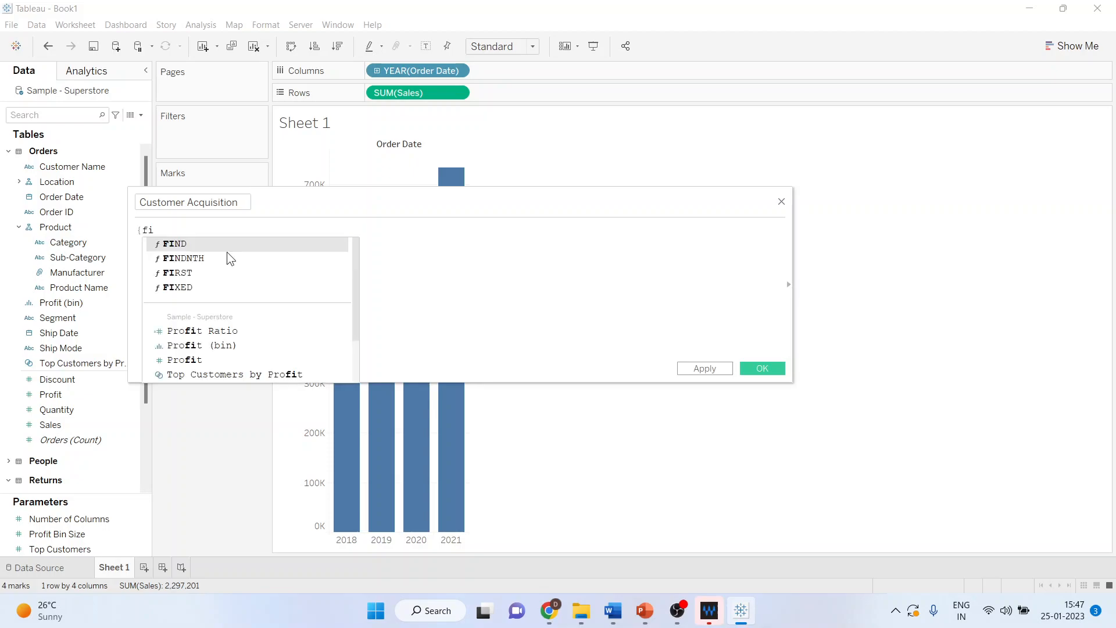
pyautogui.write('XED')
pyautogui.press('Return')
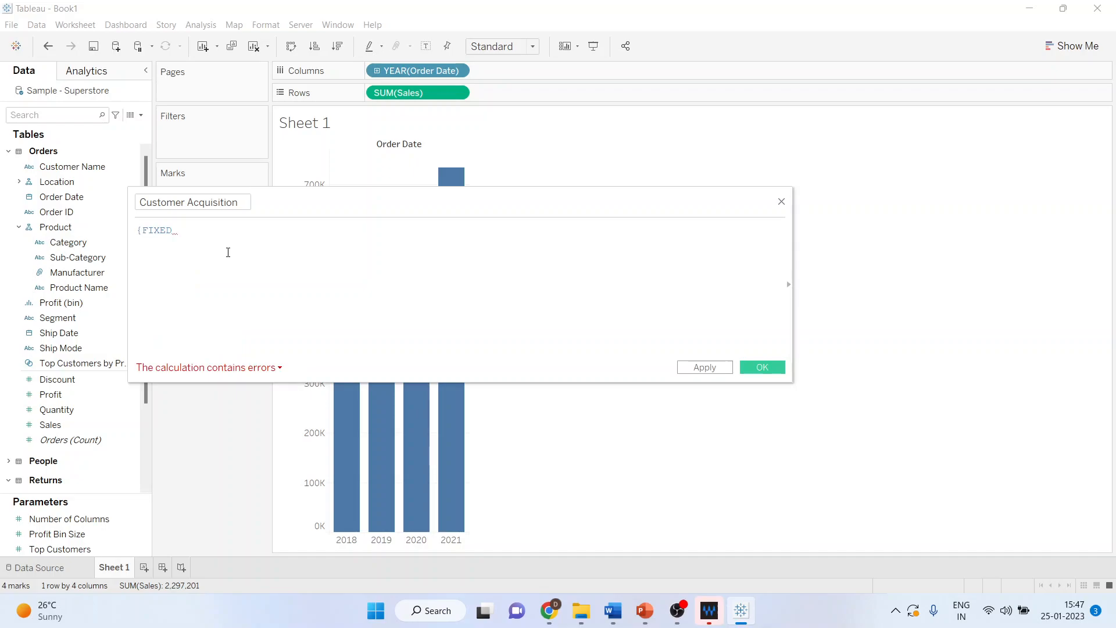
pyautogui.write('c')
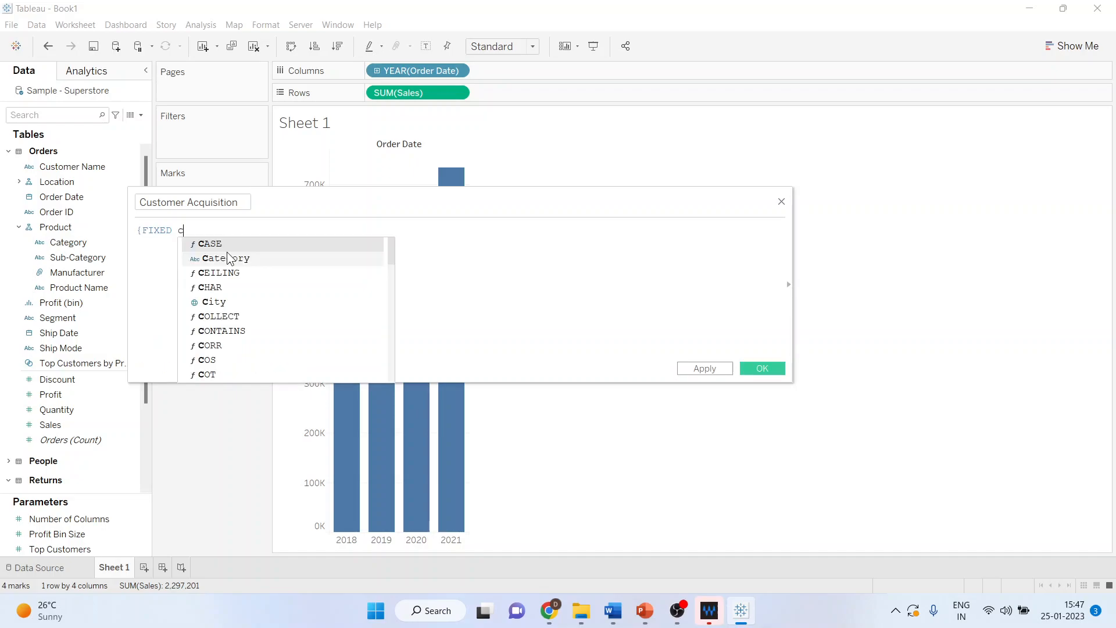
pyautogui.write('ustomer Name]')
pyautogui.press('Return')
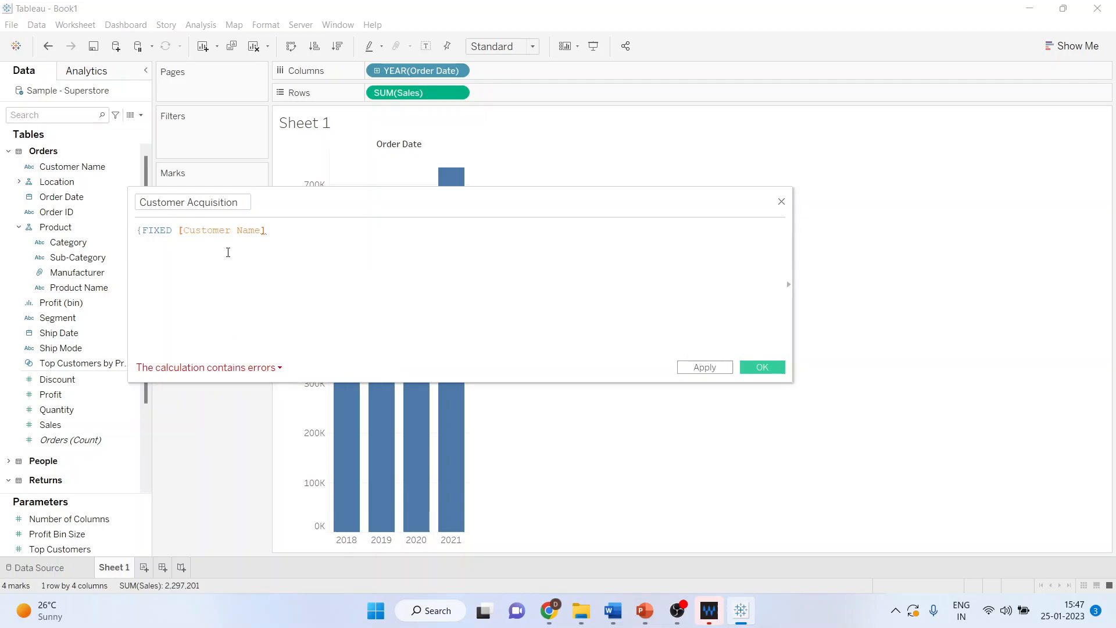
pyautogui.write(':min')
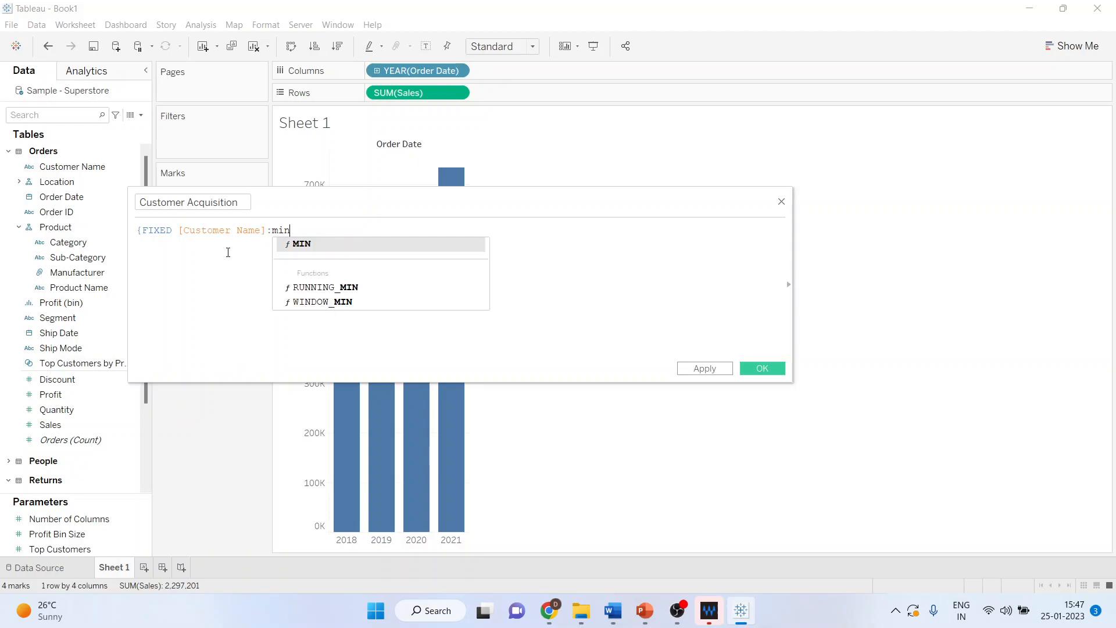
pyautogui.press('Return')
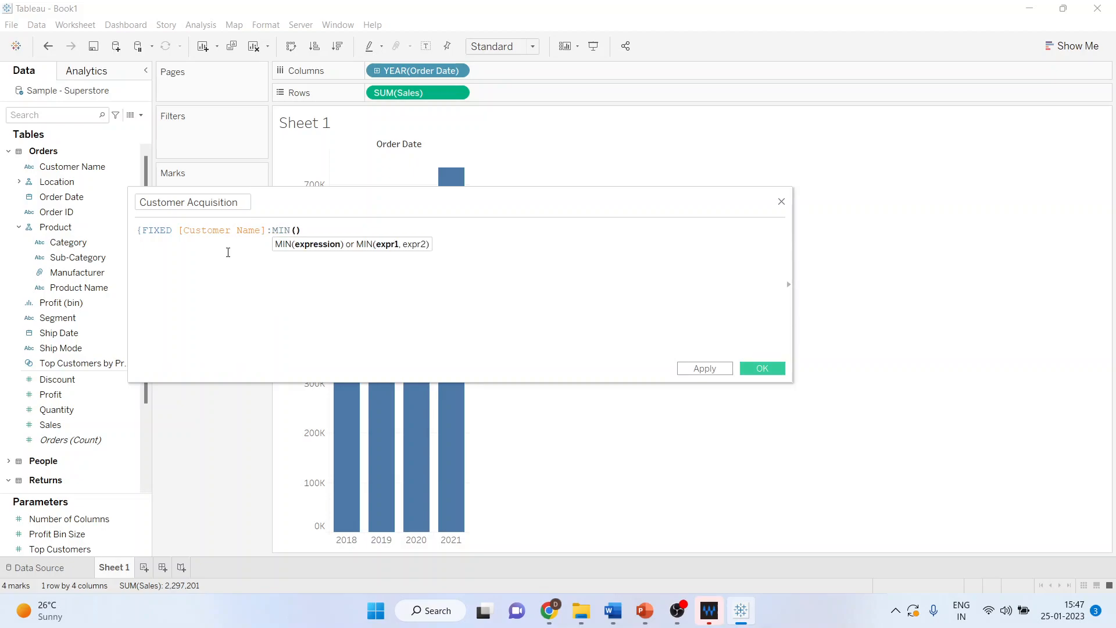
pyautogui.write('orde')
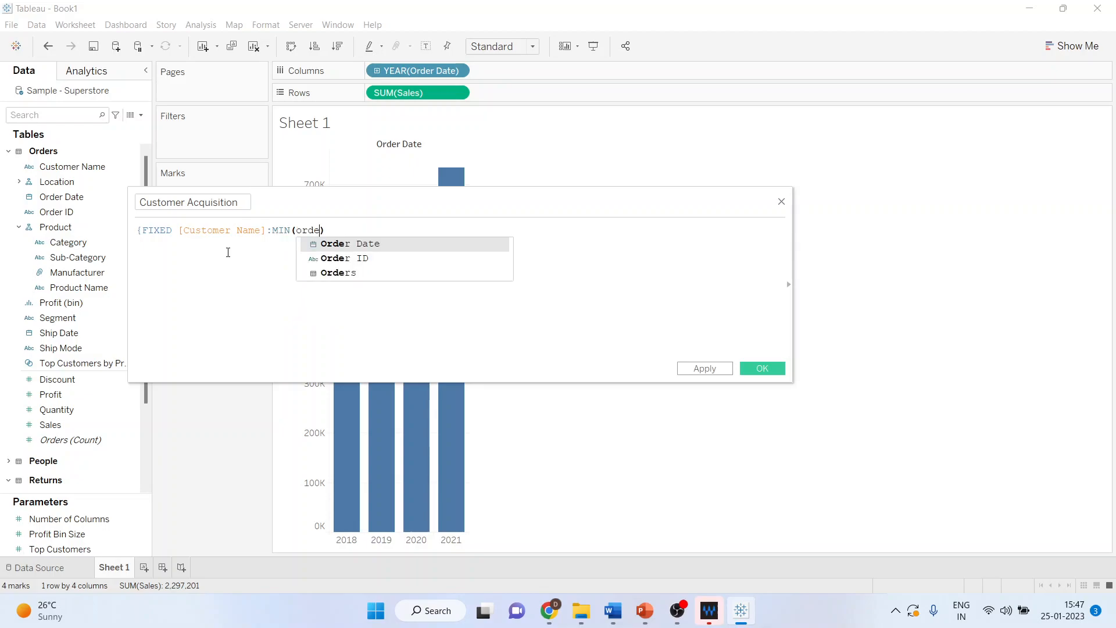
pyautogui.press('Return')
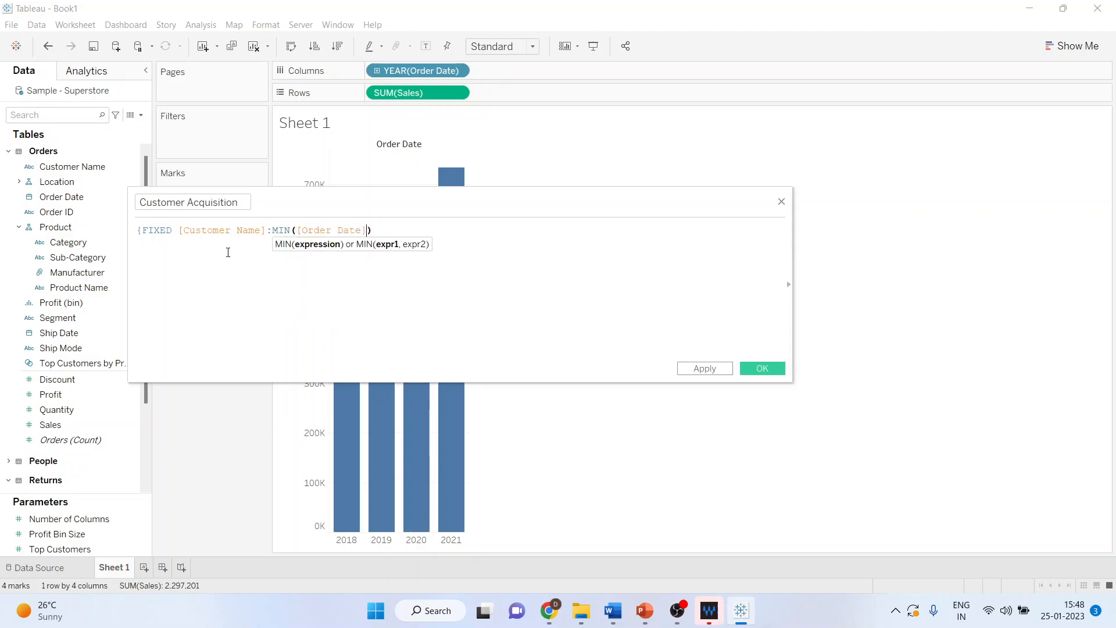
pyautogui.press('Right')
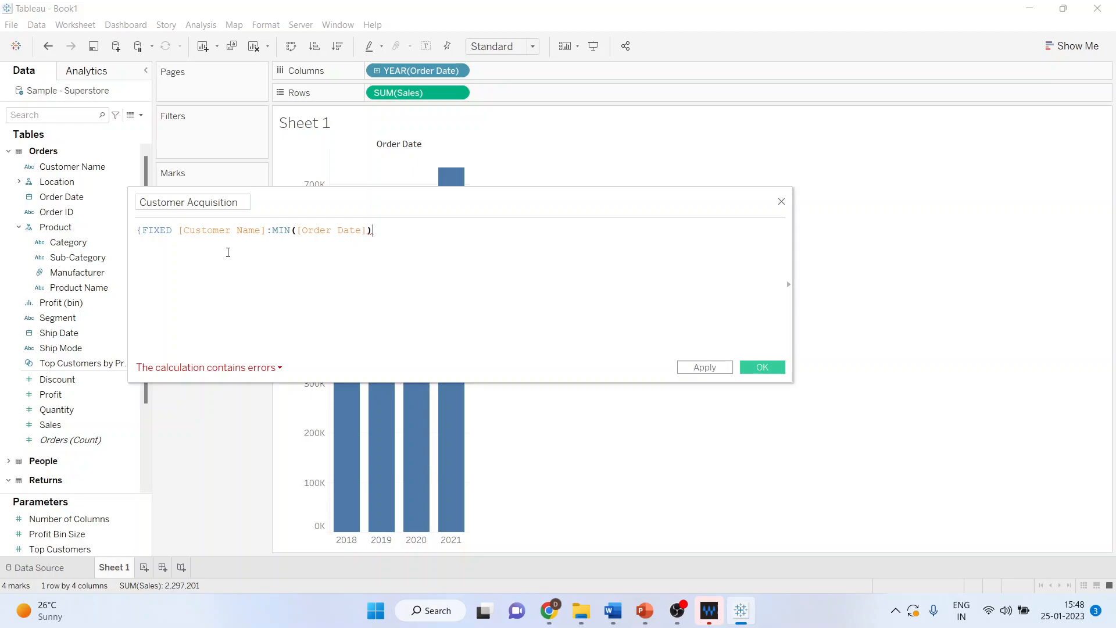
pyautogui.write('}')
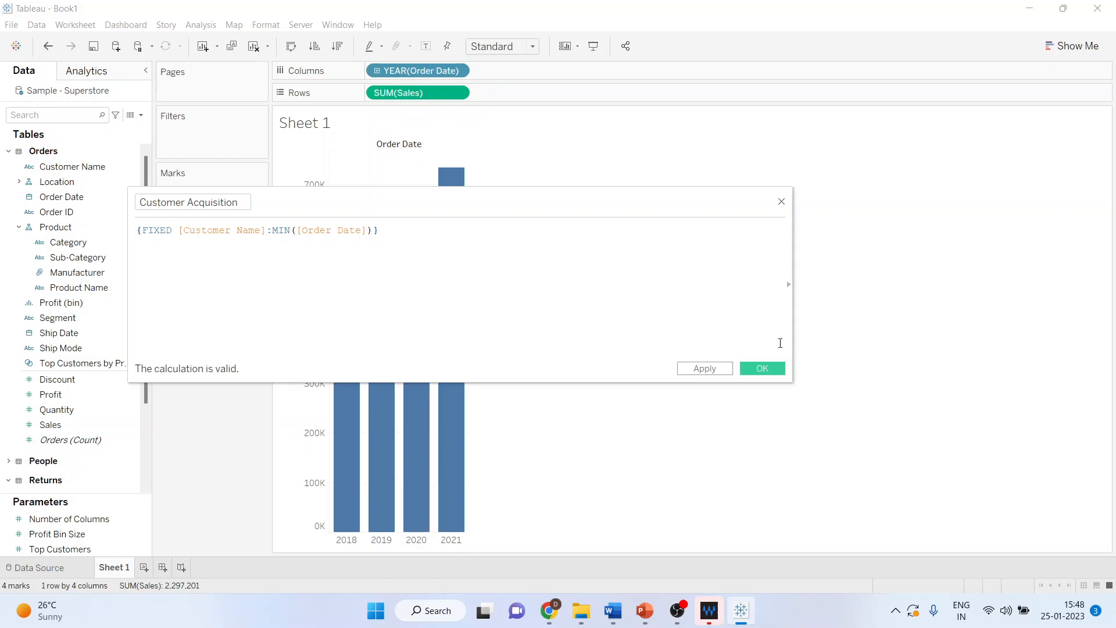
pyautogui.click(763, 368)
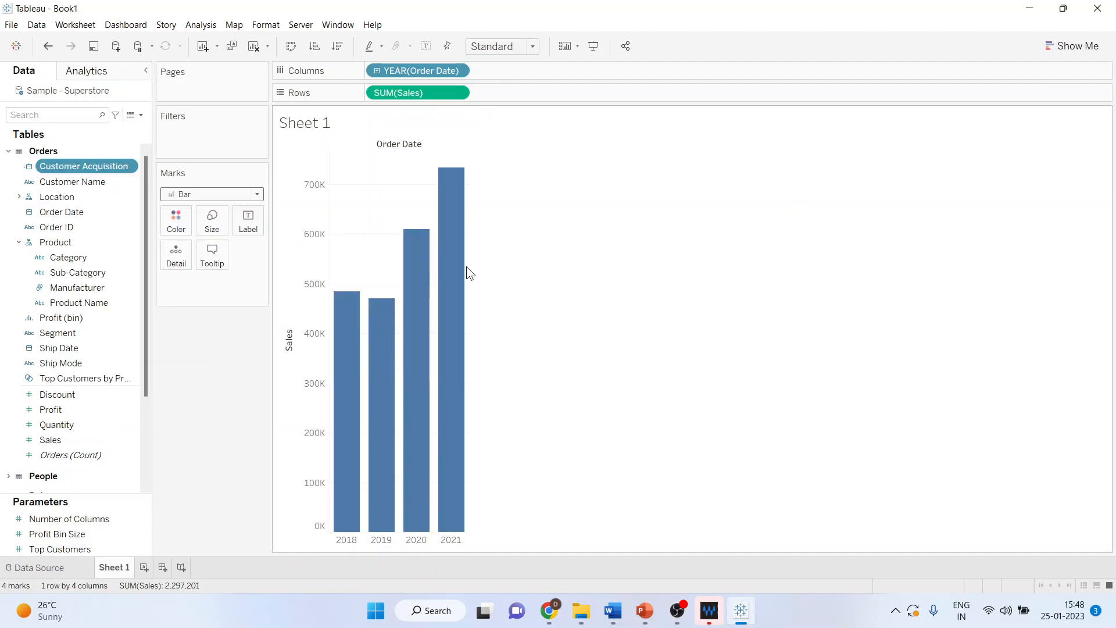
# Step: Color the bars by the year of Customer Acquisition and sort that field in descending data source order
pyautogui.moveTo(106, 166); pyautogui.dragTo(181, 219)
pyautogui.moveTo(339, 477)
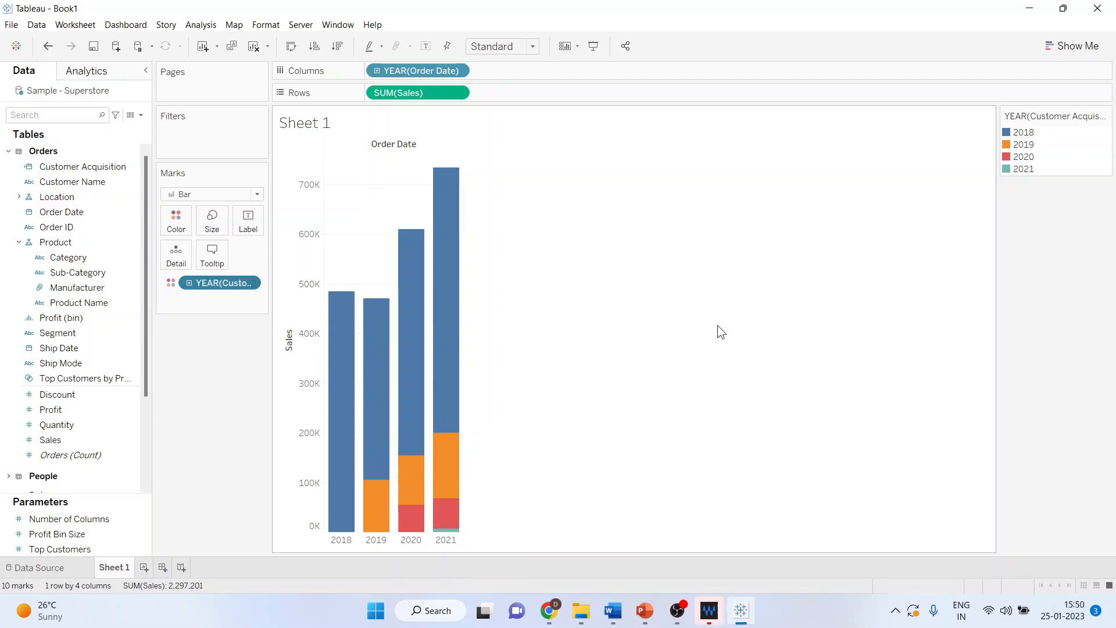
pyautogui.rightClick(246, 283)
pyautogui.press('Escape')
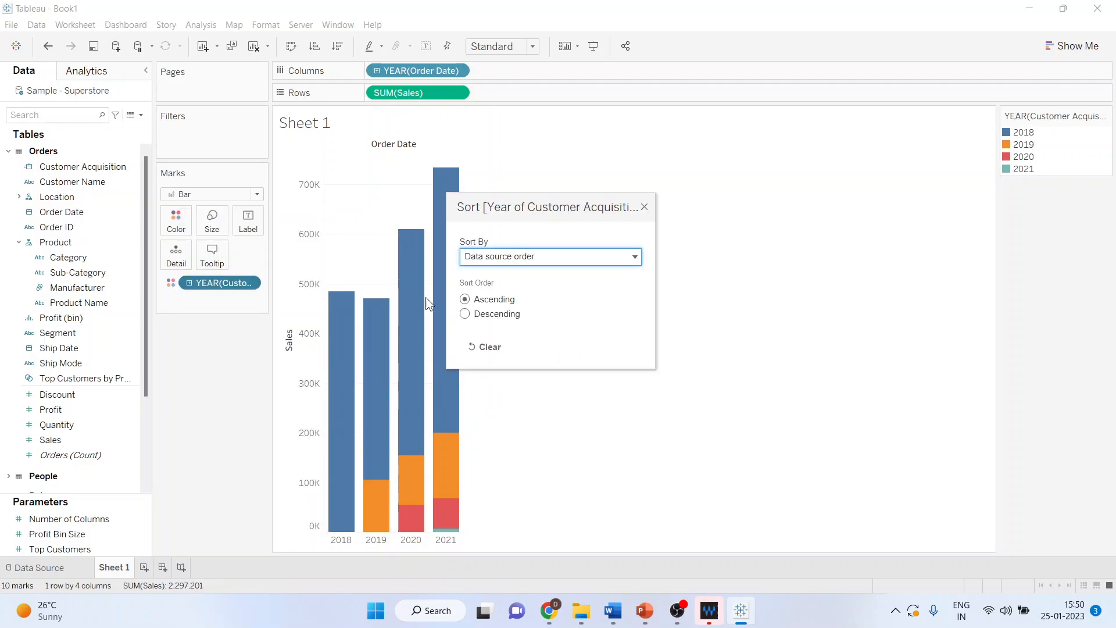
pyautogui.click(465, 315)
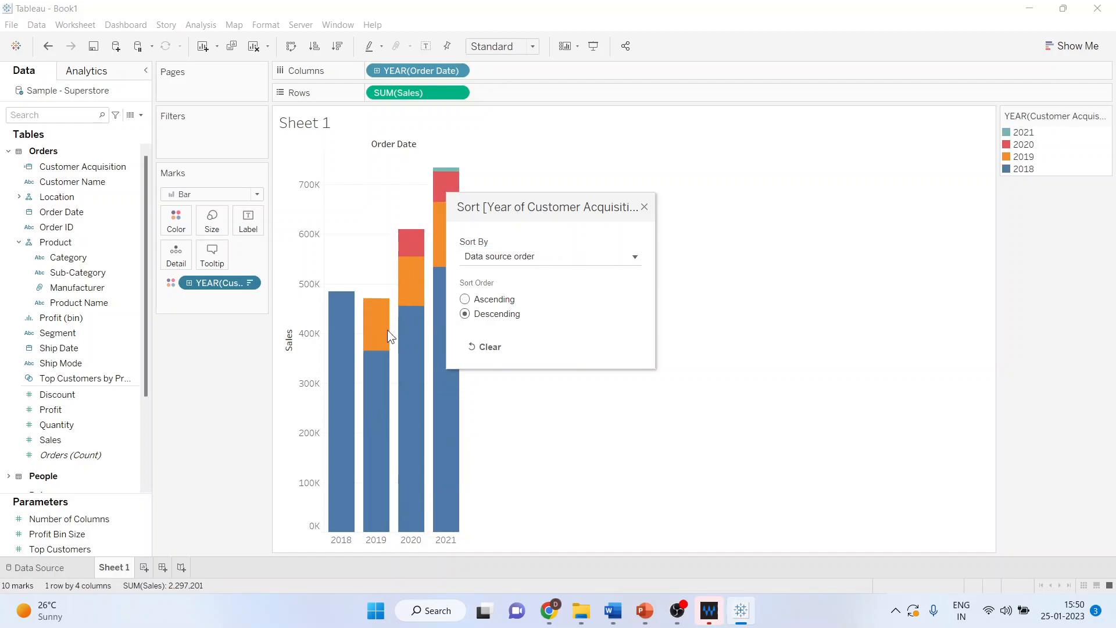
pyautogui.click(644, 207)
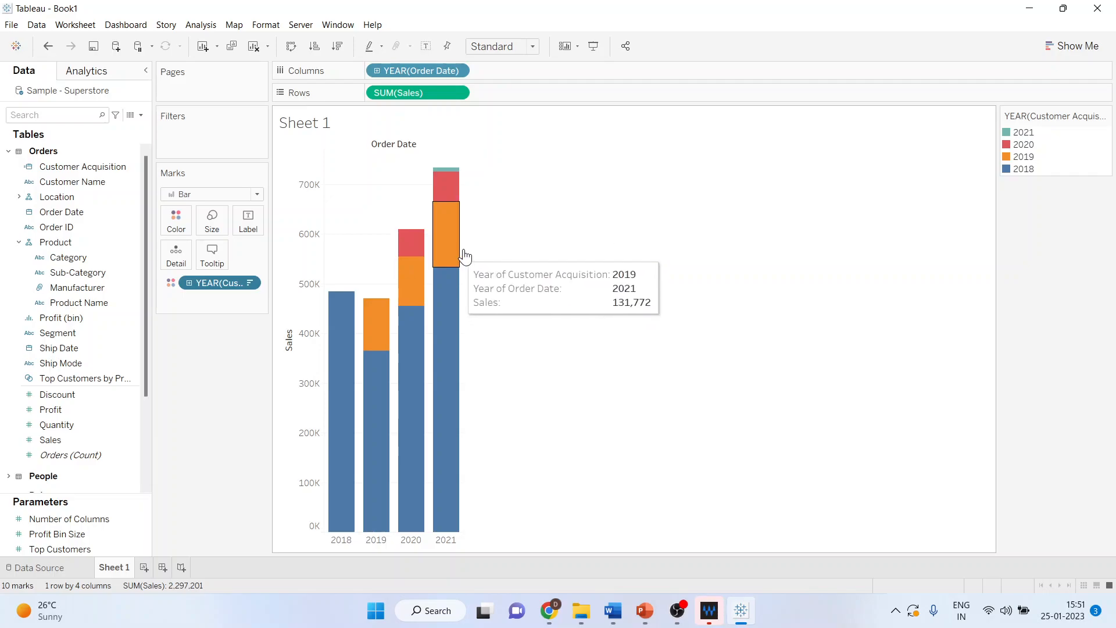
# Step: Show mark labels on the stacked sales bars
pyautogui.moveTo(447, 247)
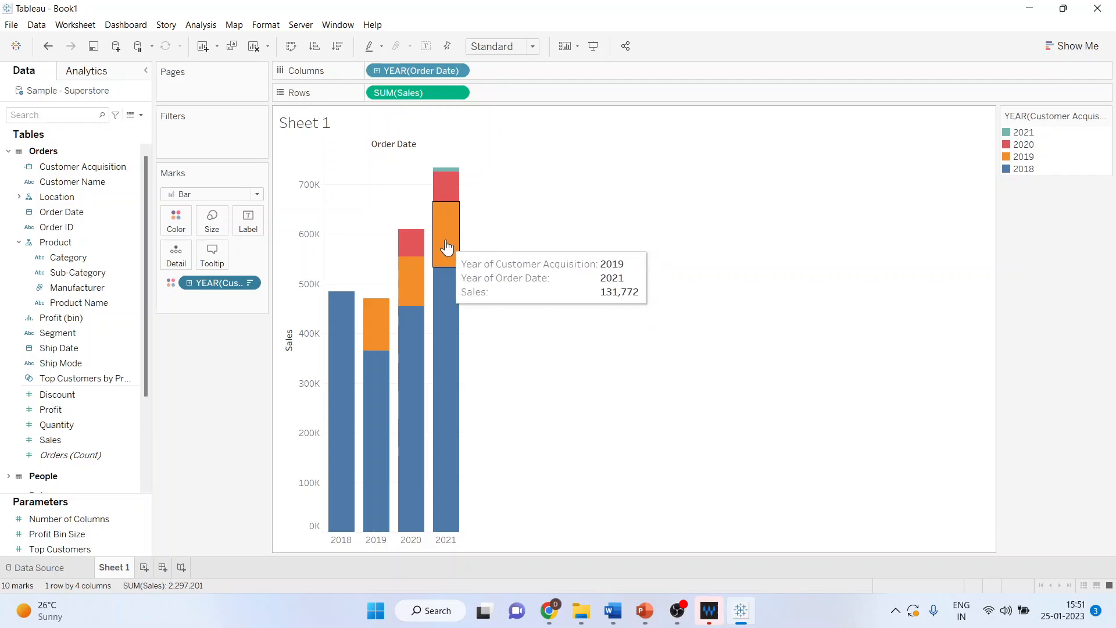
pyautogui.click(248, 231)
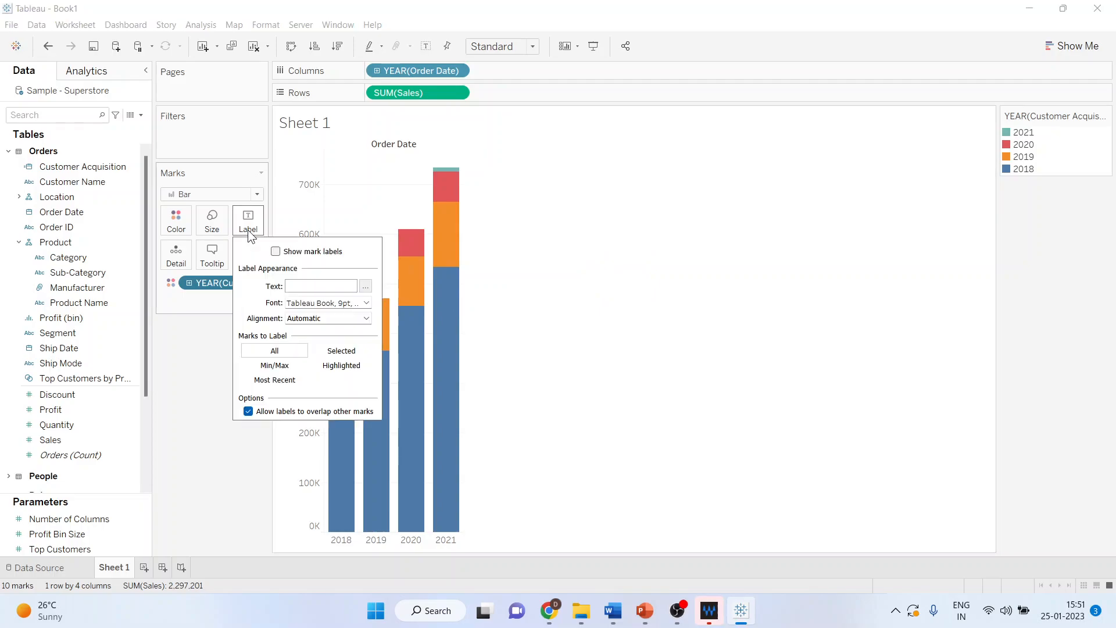
pyautogui.click(276, 252)
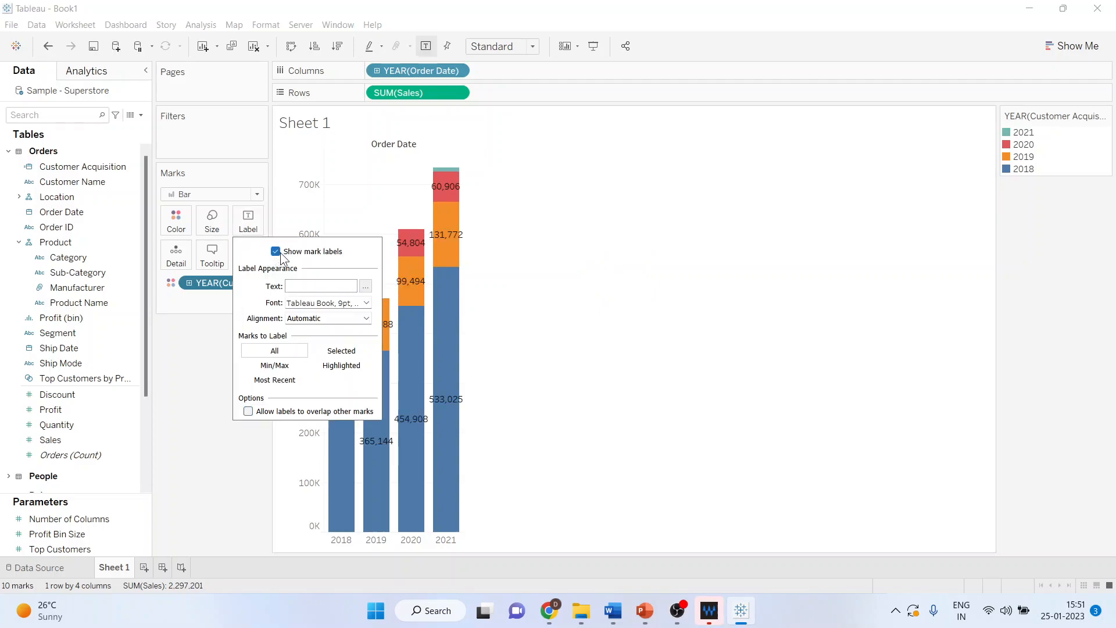
pyautogui.click(640, 269)
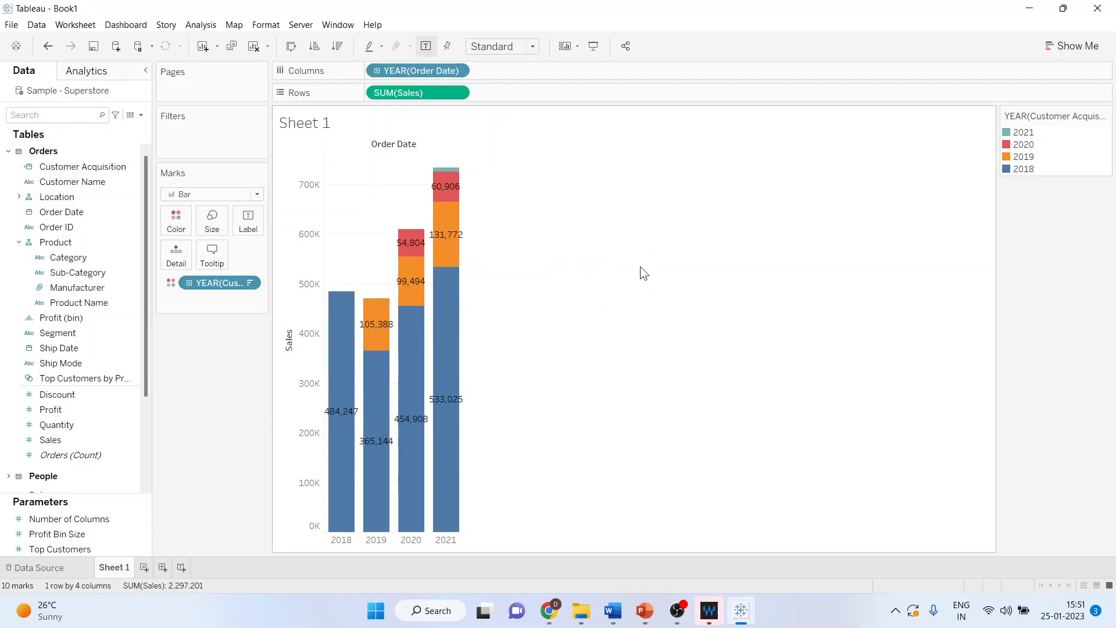
pyautogui.moveTo(346, 454)
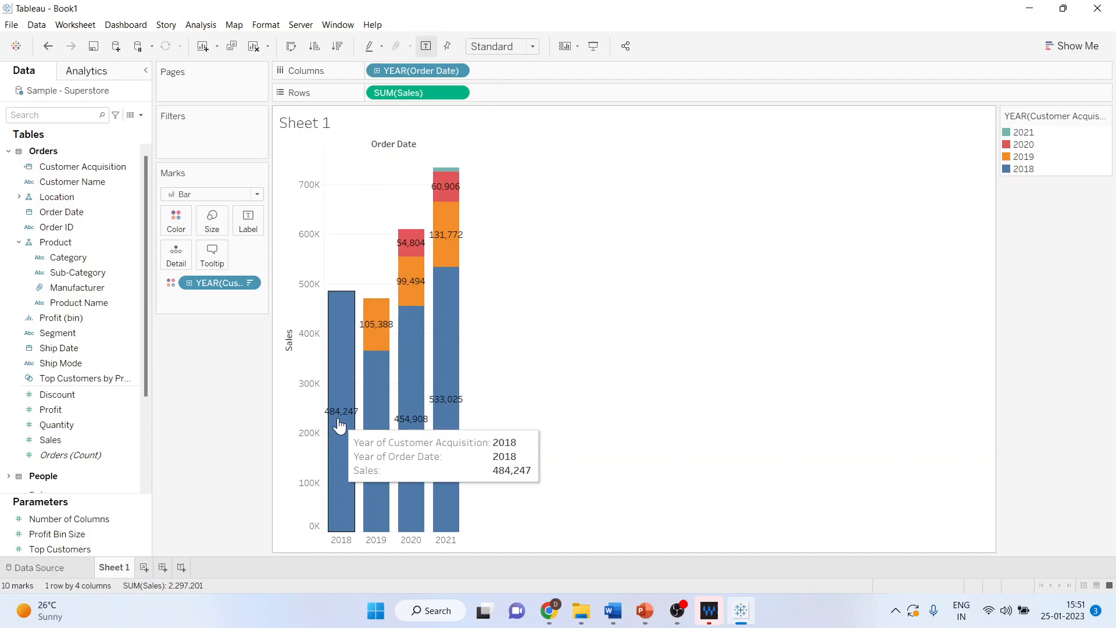
pyautogui.moveTo(384, 449)
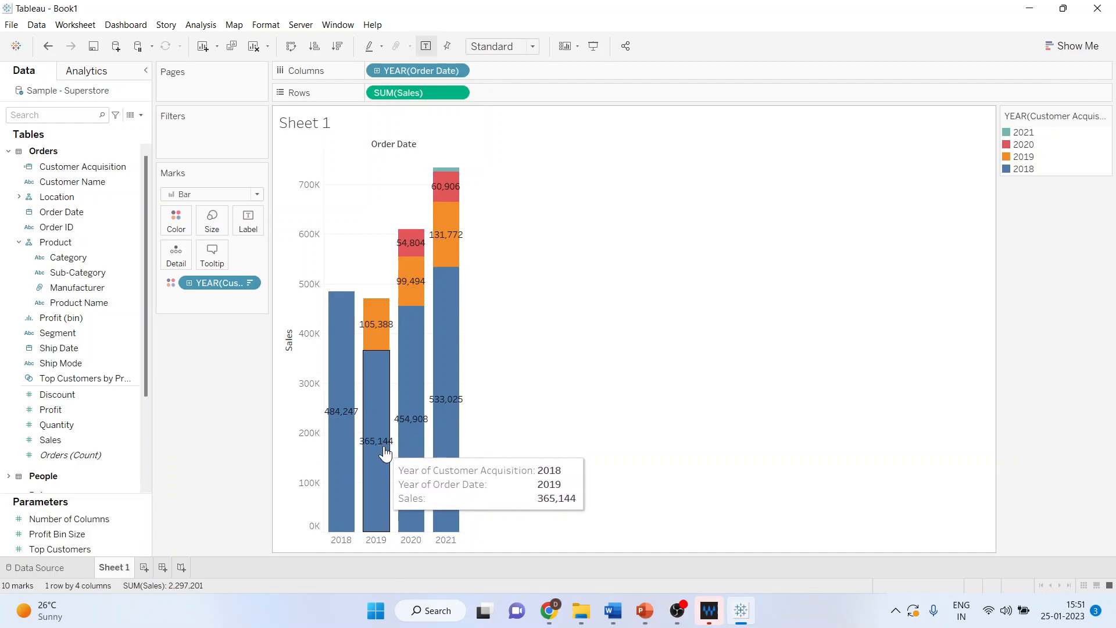
pyautogui.moveTo(406, 434)
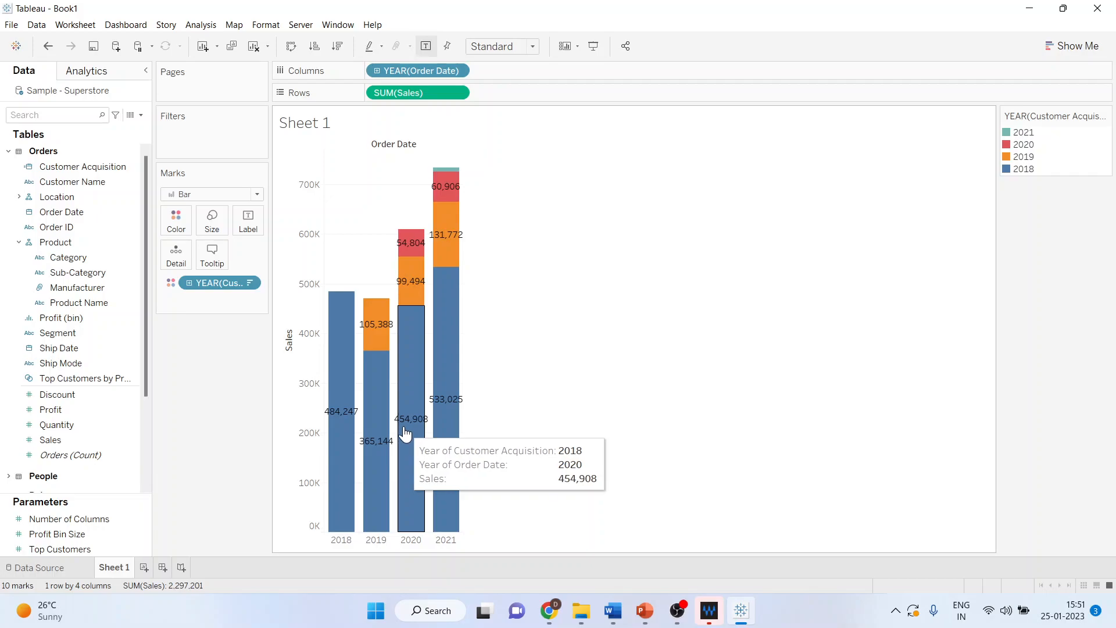
pyautogui.moveTo(449, 411)
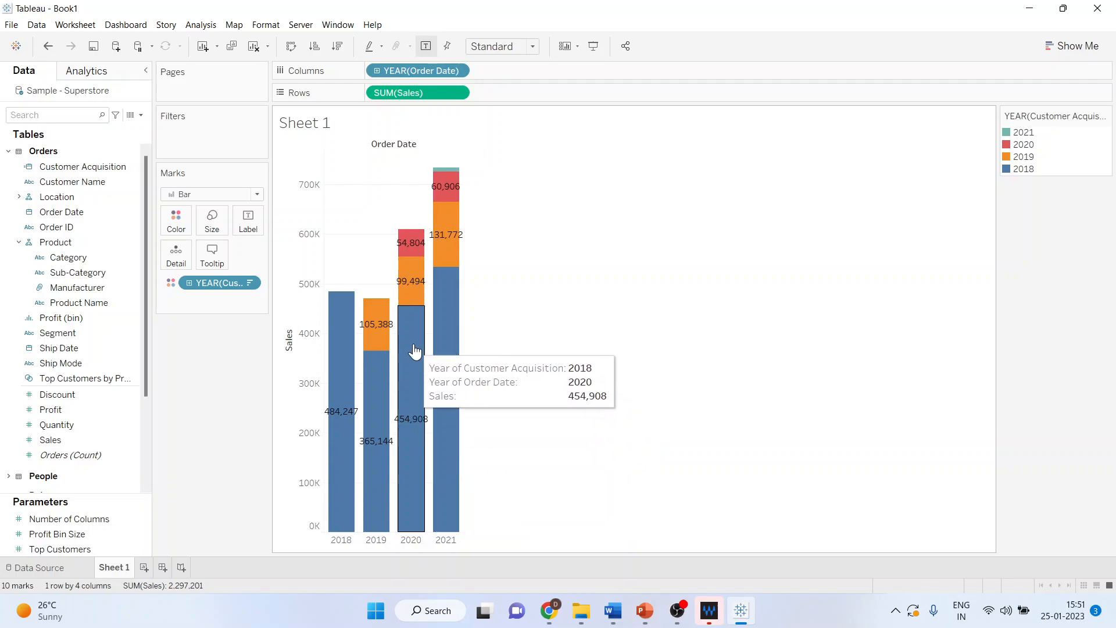
pyautogui.moveTo(379, 336)
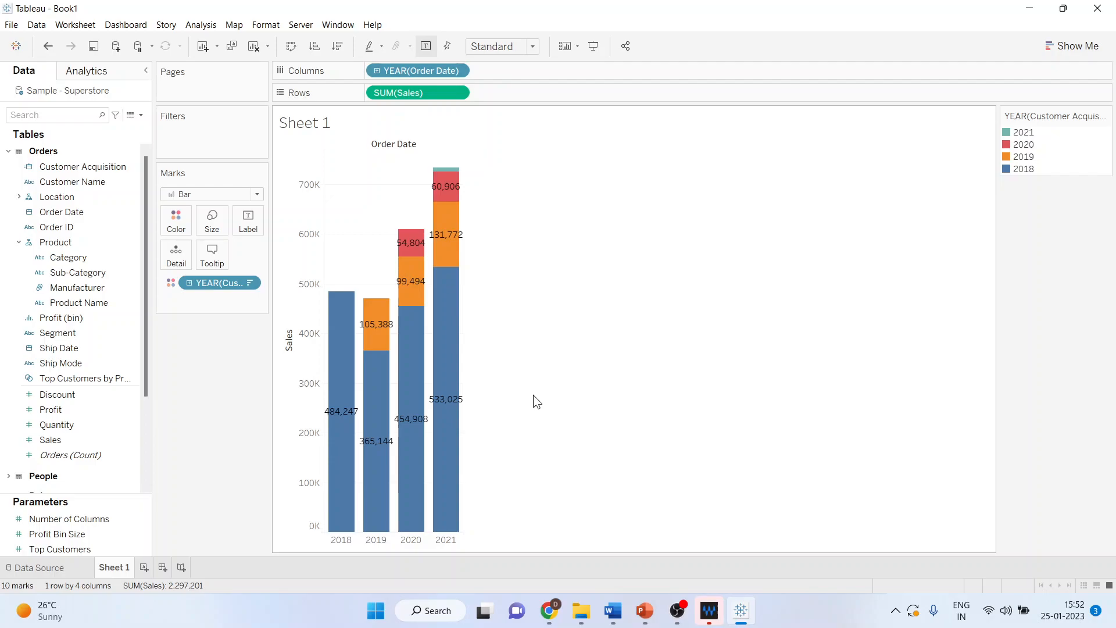
# Step: Replace Sales on the rows with Customer Name, aggregated as Count (Distinct)
pyautogui.moveTo(423, 92); pyautogui.dragTo(220, 396)
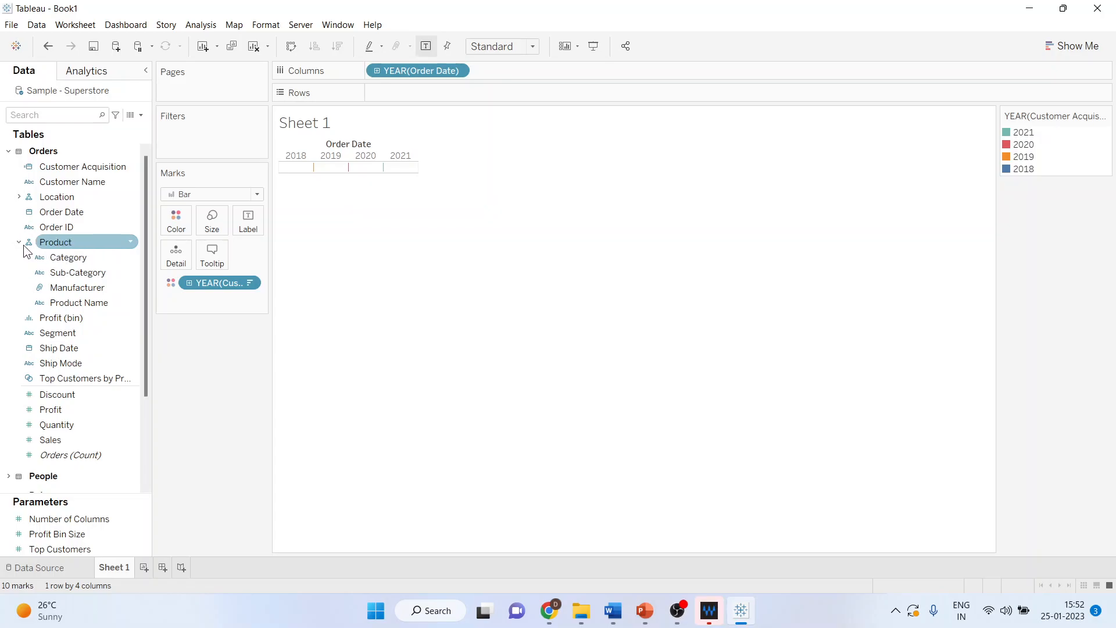
pyautogui.moveTo(72, 182); pyautogui.dragTo(406, 97)
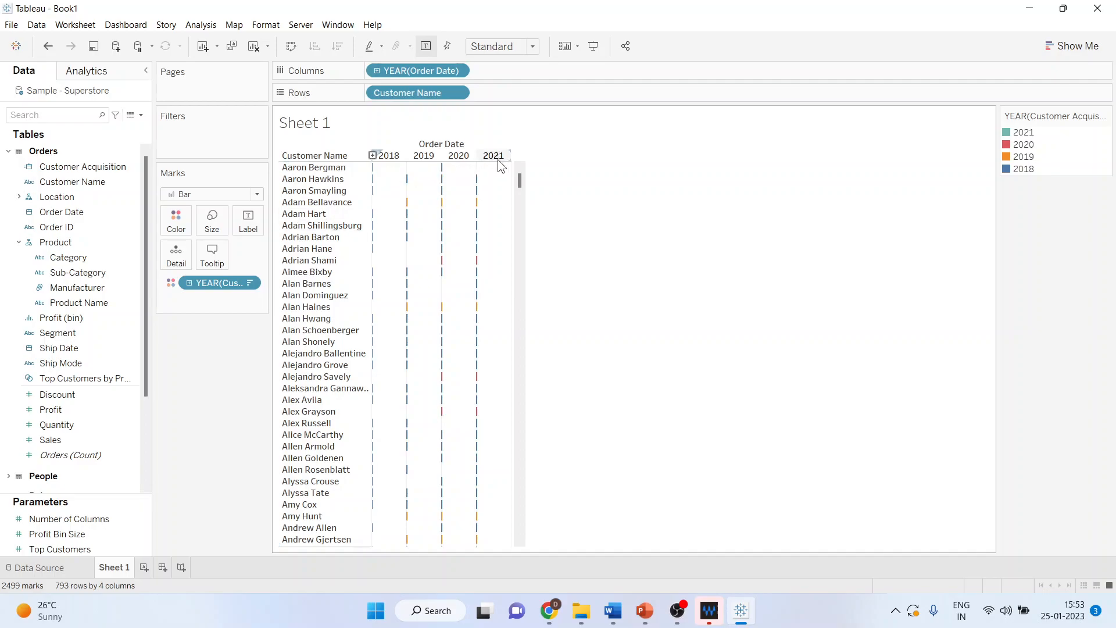
pyautogui.click(458, 94)
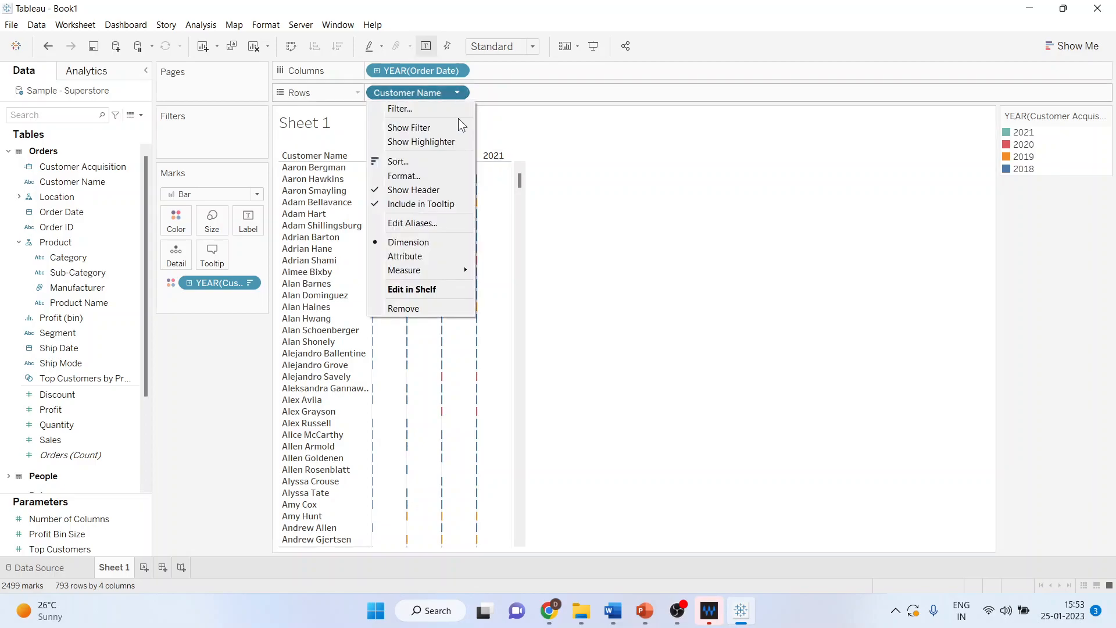
pyautogui.moveTo(453, 271)
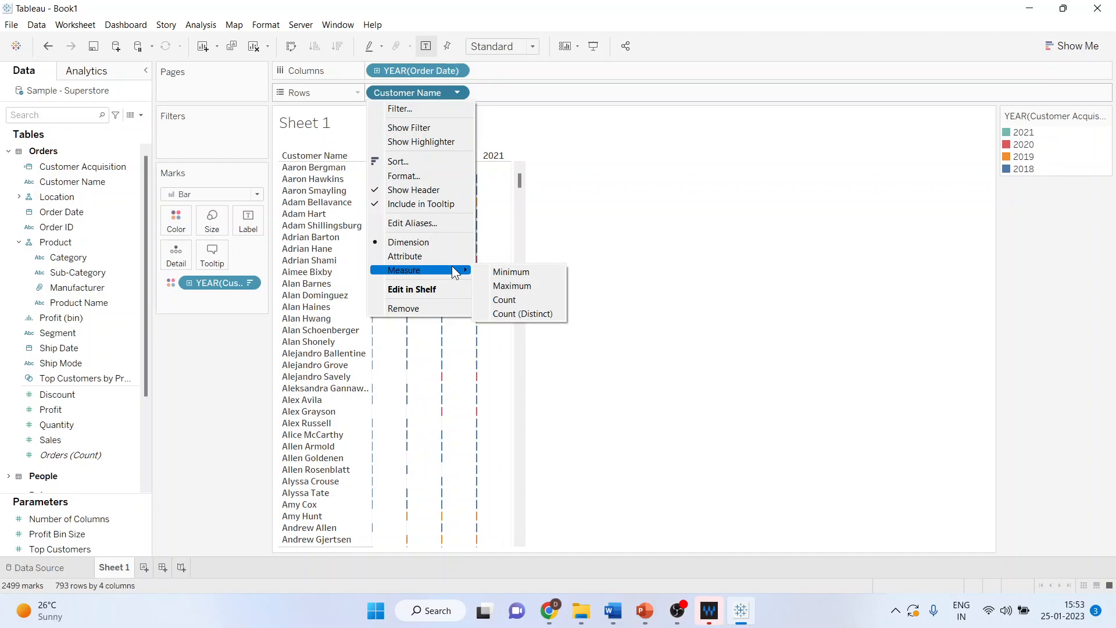
pyautogui.click(515, 312)
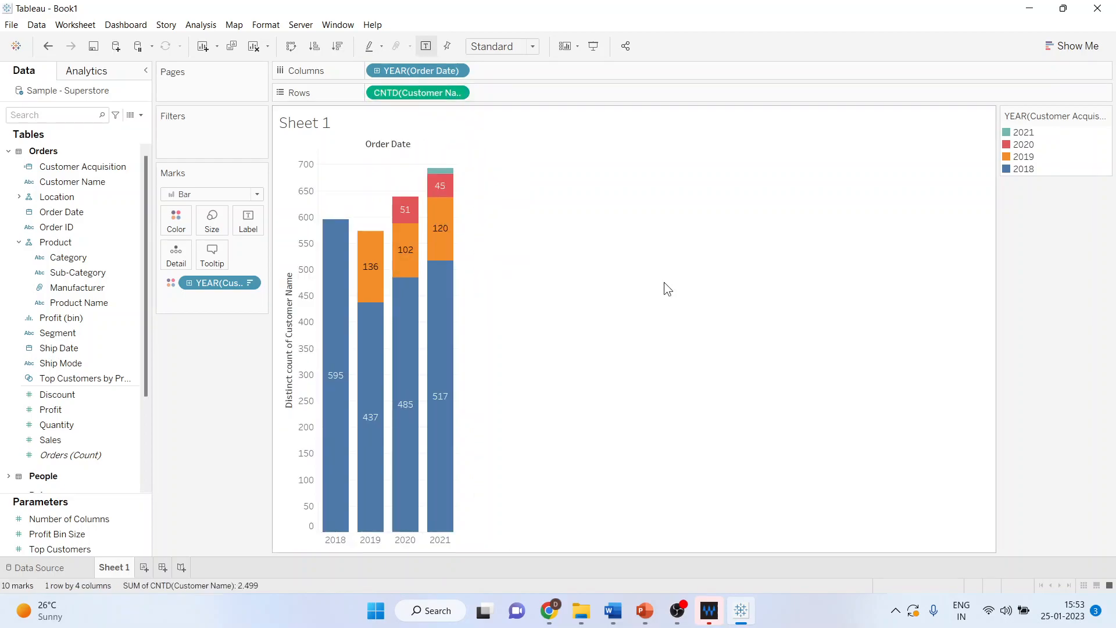
pyautogui.moveTo(335, 410)
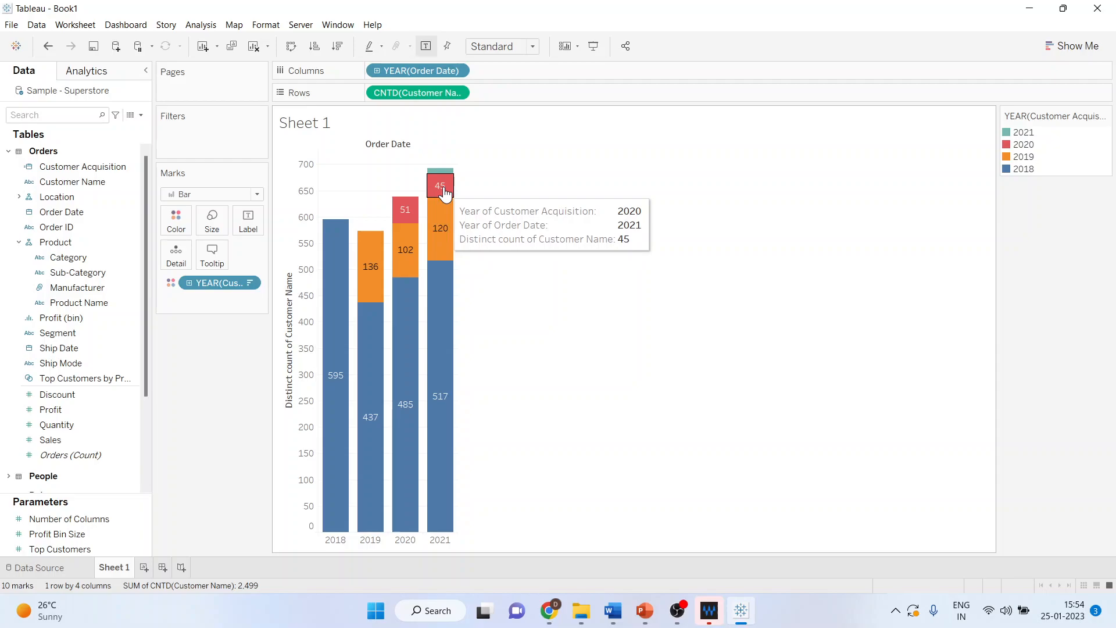
# Step: Apply a Percent of Total quick table calculation to the distinct count of Customer Name on the rows
pyautogui.click(458, 93)
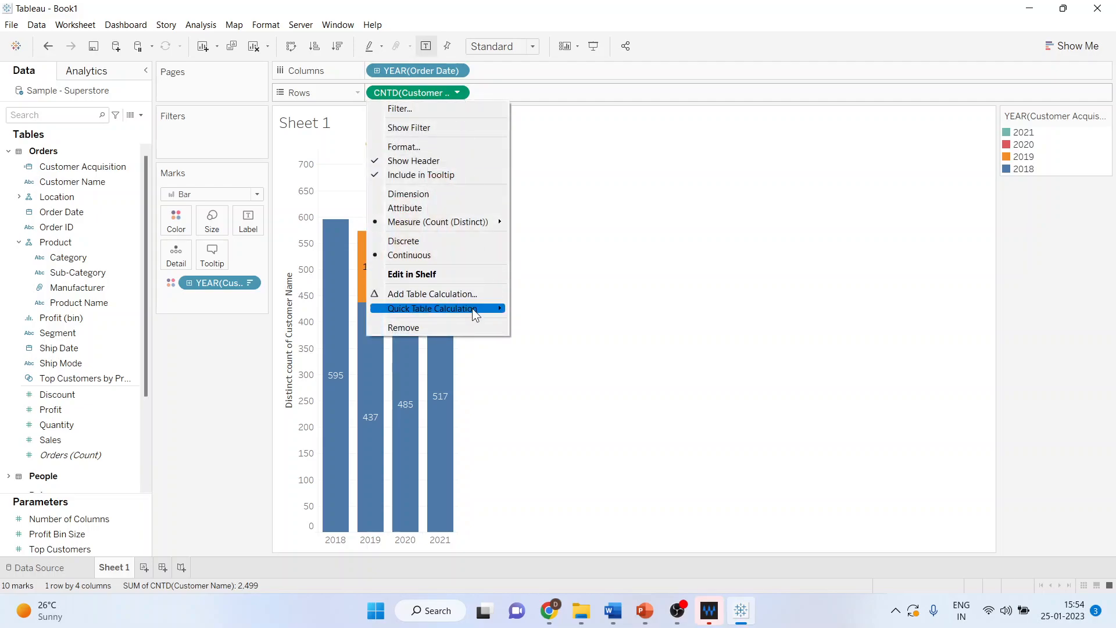
pyautogui.moveTo(472, 309)
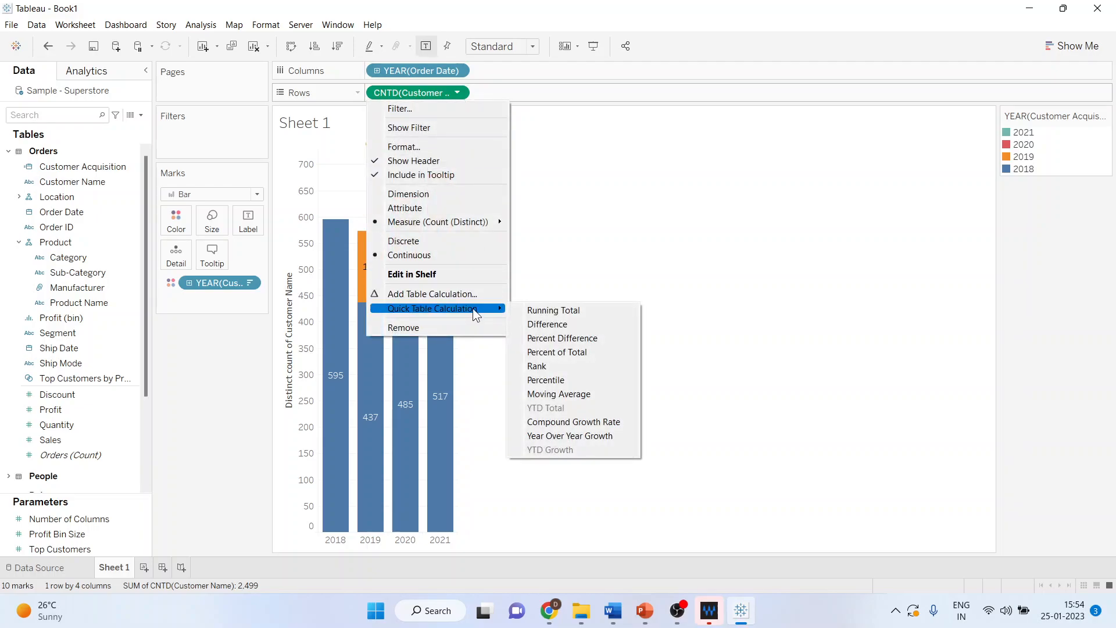
pyautogui.click(567, 353)
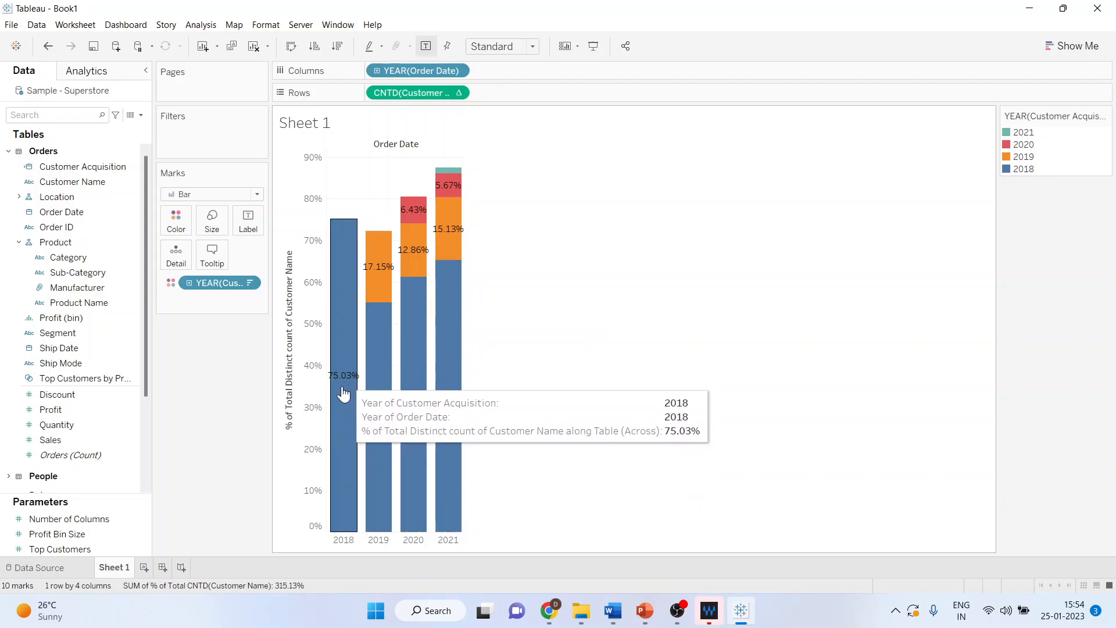
pyautogui.moveTo(338, 389)
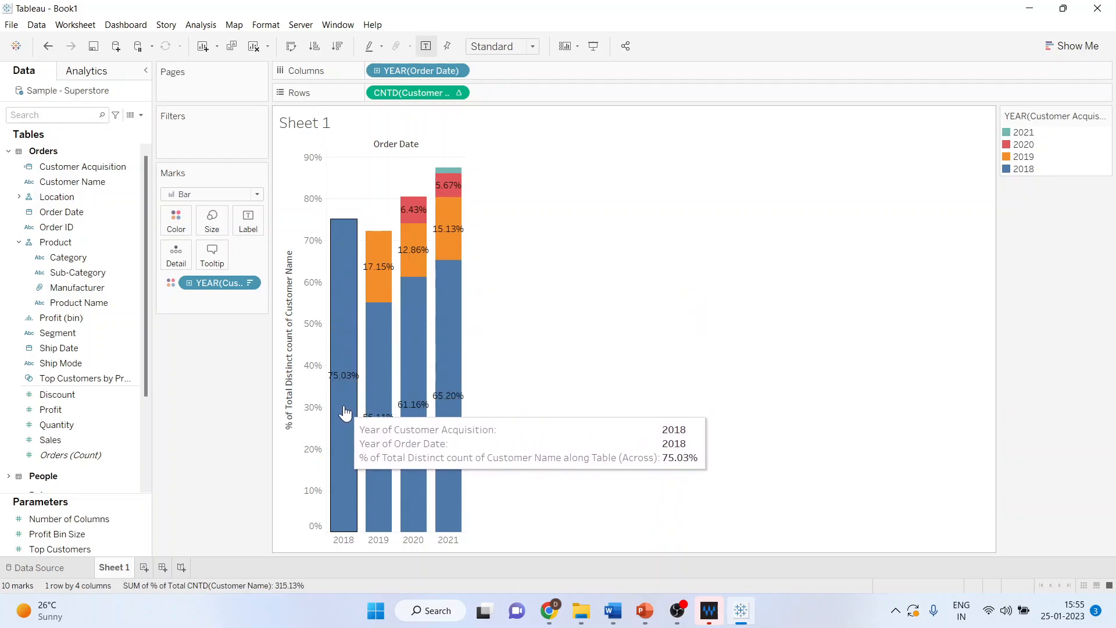
# Step: Compute the percent of total for the distinct customer count using Customer Acquisition
pyautogui.click(459, 96)
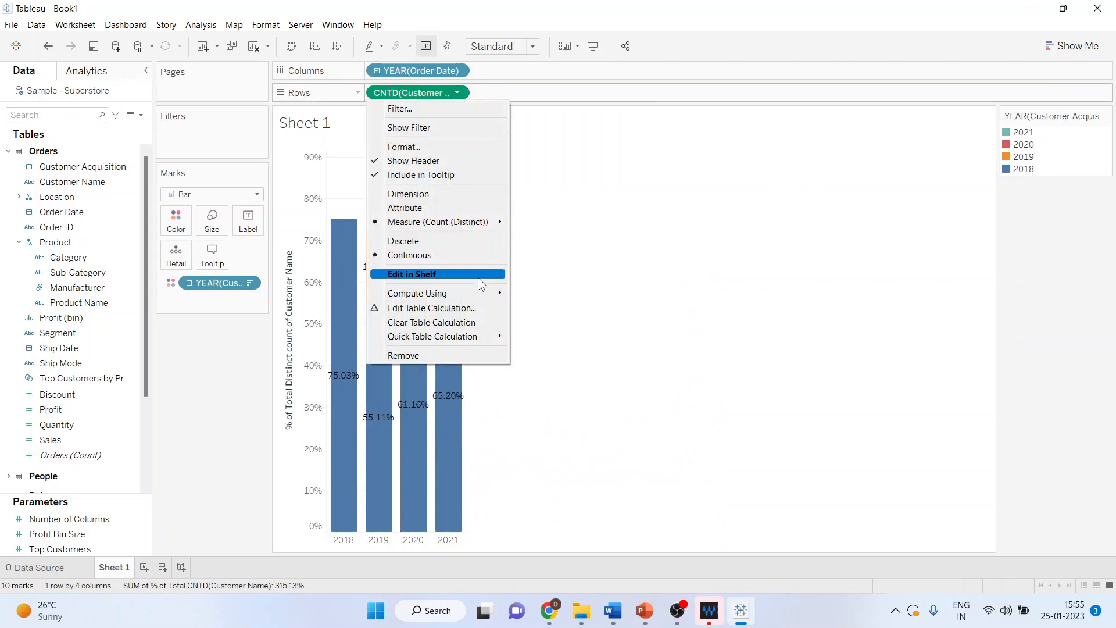
pyautogui.moveTo(488, 294)
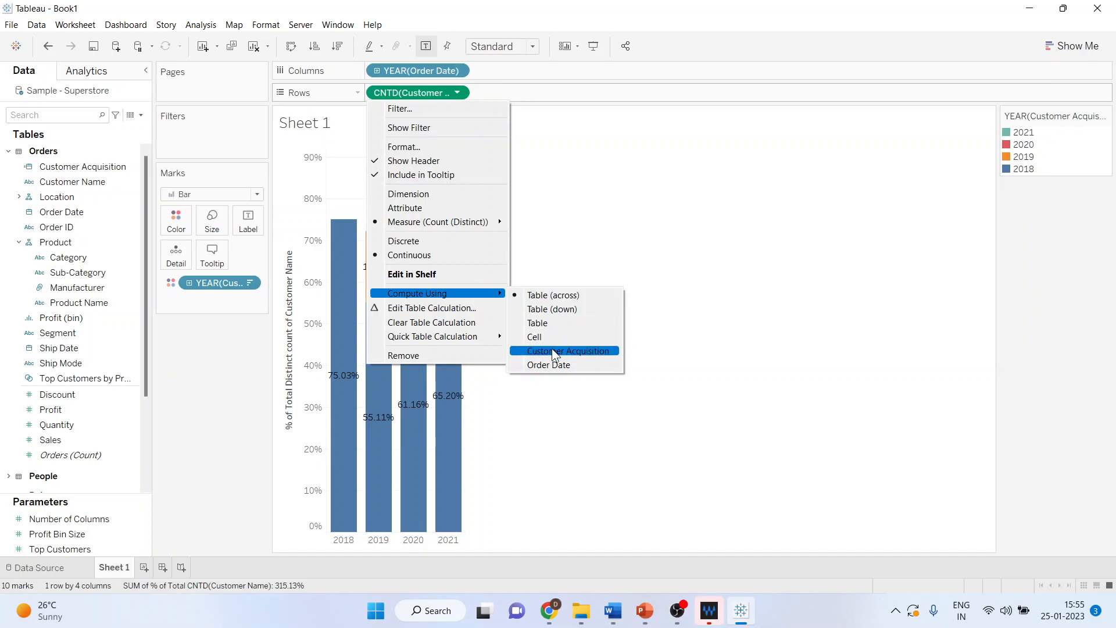
pyautogui.click(549, 364)
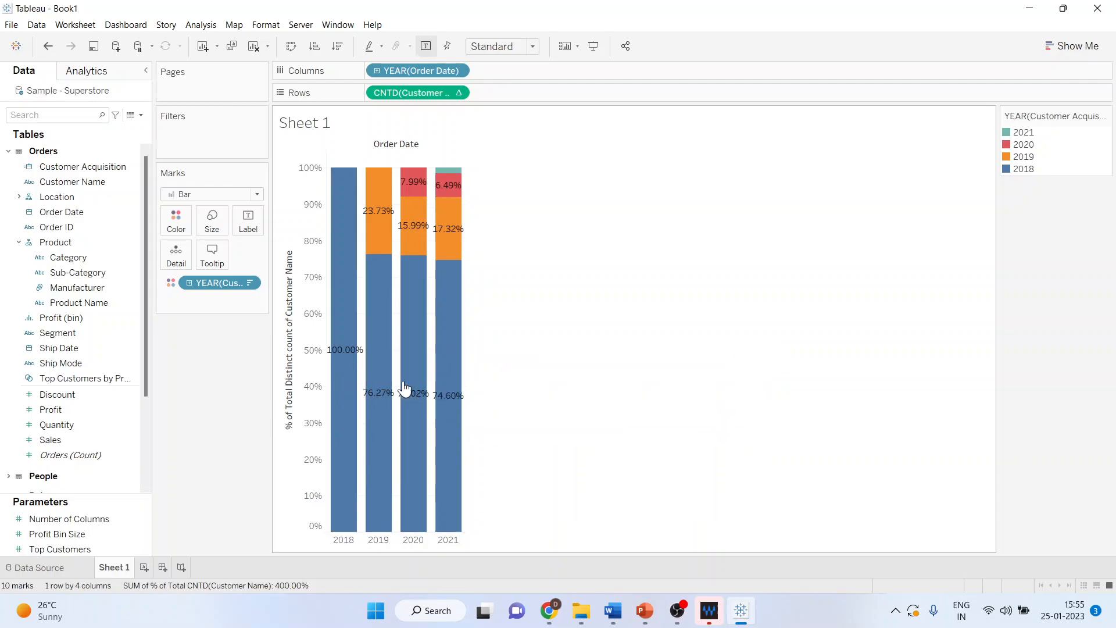
pyautogui.moveTo(391, 411)
# Step: Compute the percent of total using Order Date and inspect the 2018 cohort's share in each order year
pyautogui.click(459, 93)
pyautogui.moveTo(484, 295)
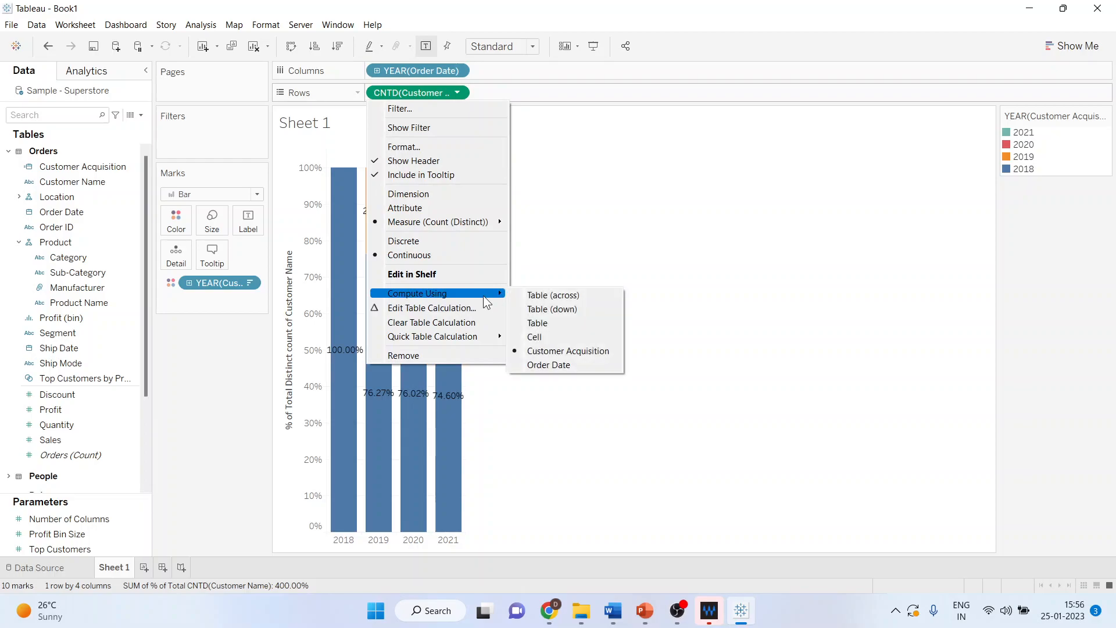
pyautogui.click(556, 365)
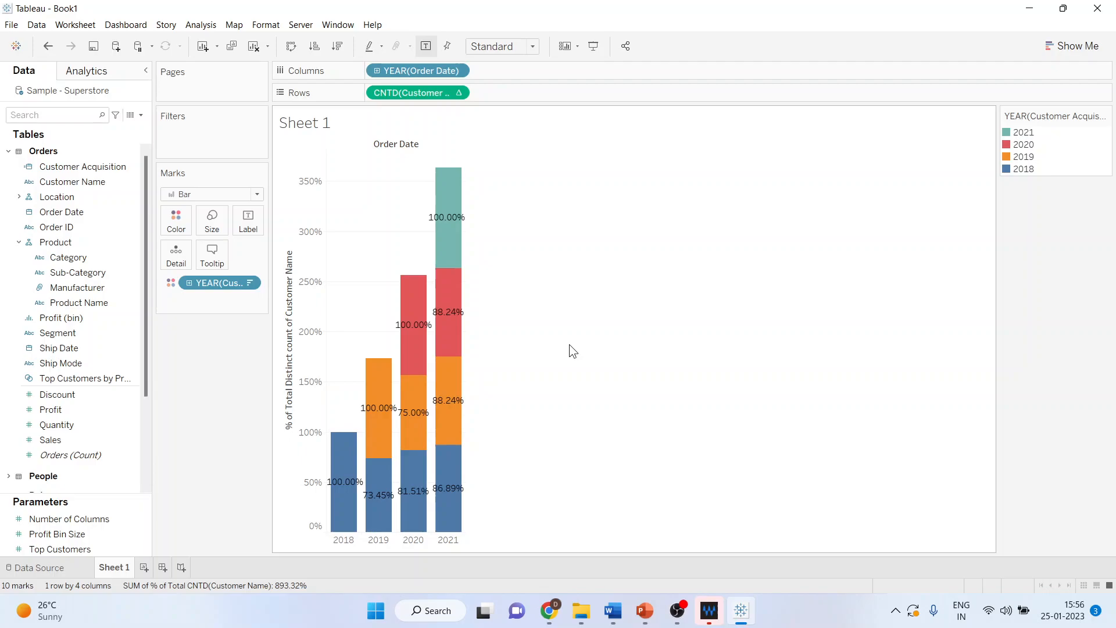
pyautogui.moveTo(344, 466)
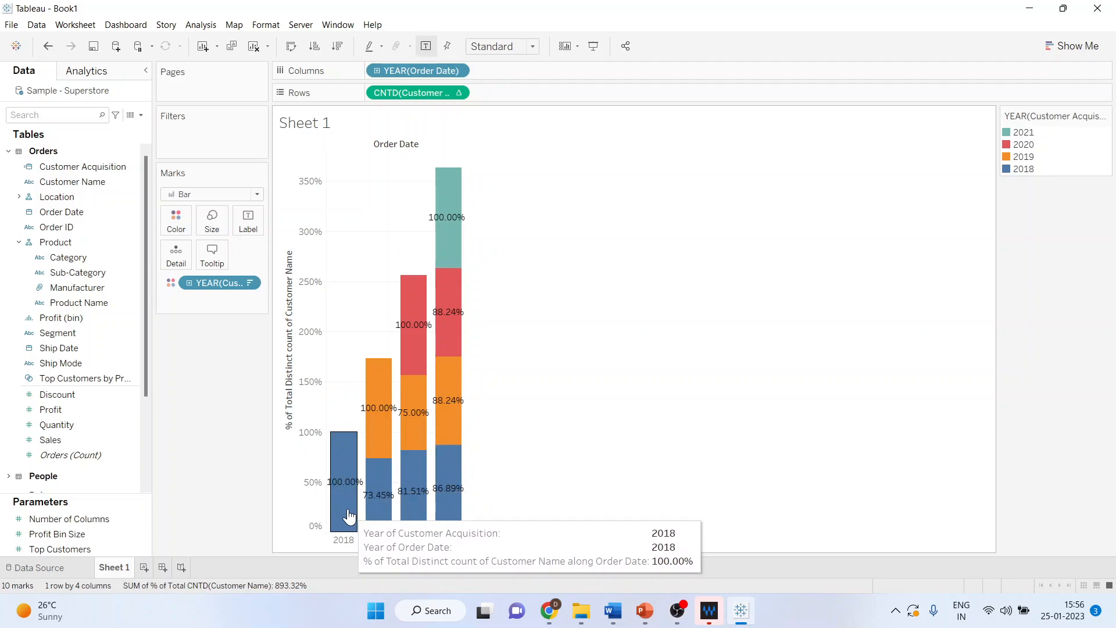
pyautogui.moveTo(376, 511)
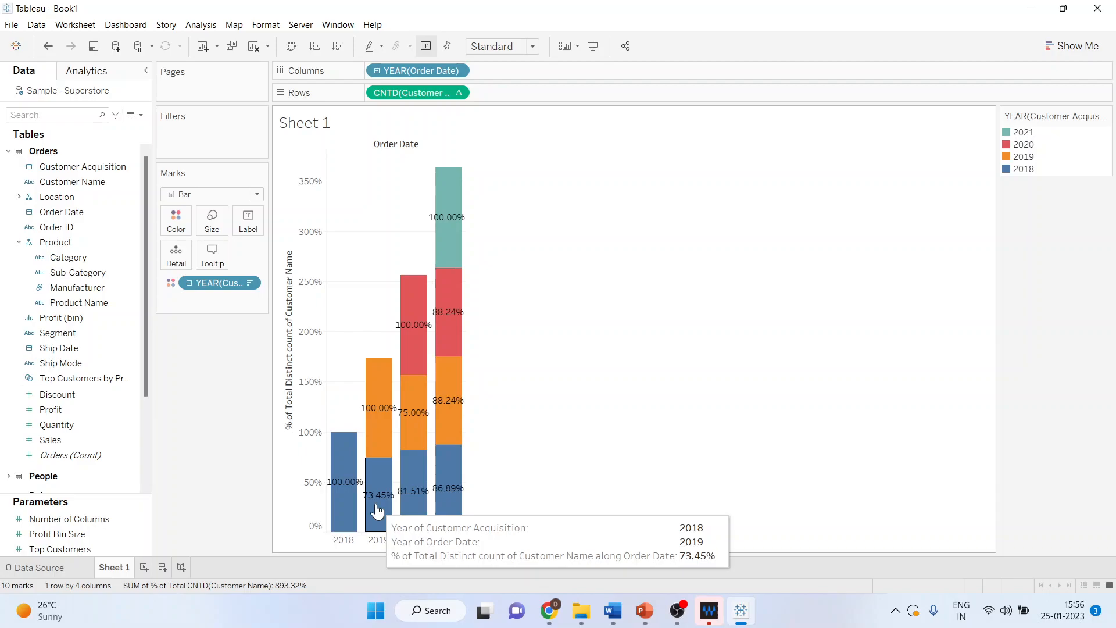
pyautogui.moveTo(413, 510)
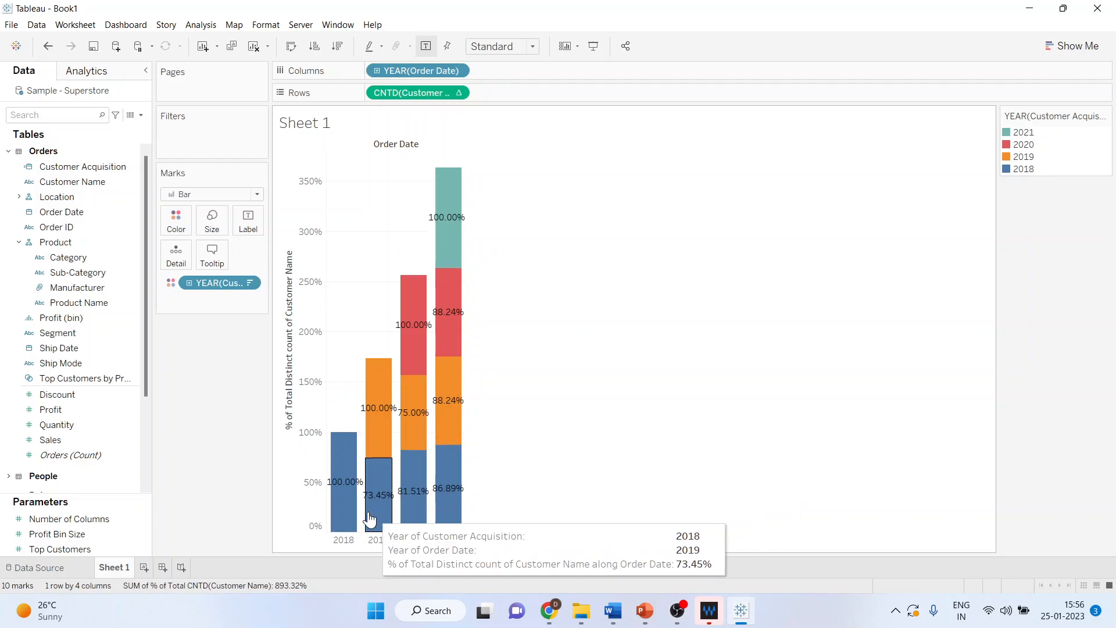
pyautogui.moveTo(382, 448)
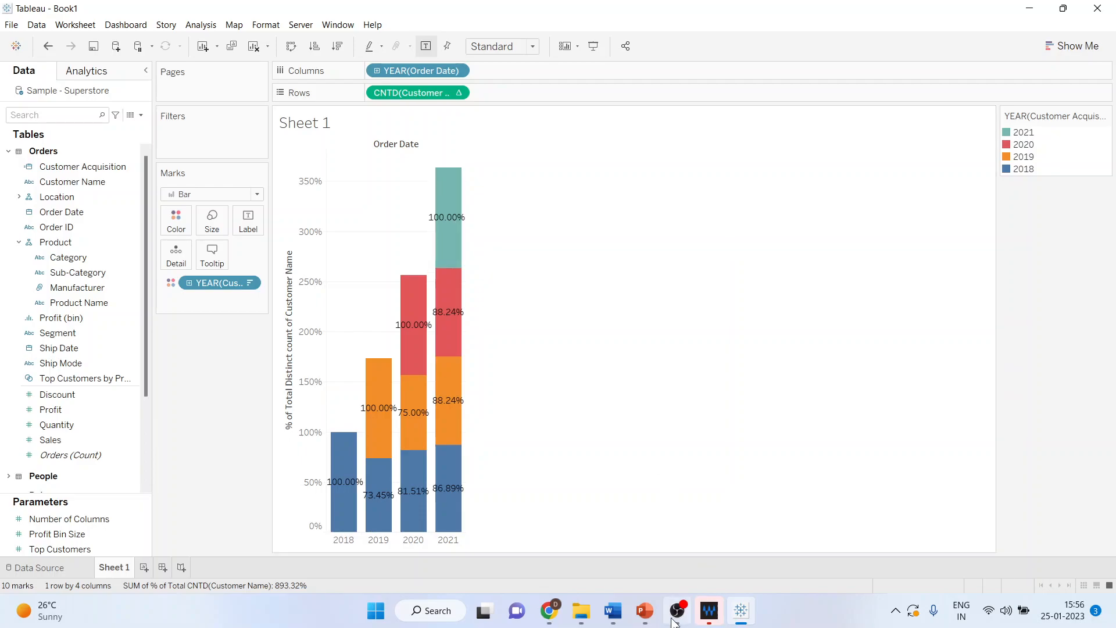
# Step: Switch to PowerPoint and present the Thank You slide as a full-screen slide show
pyautogui.click(654, 611)
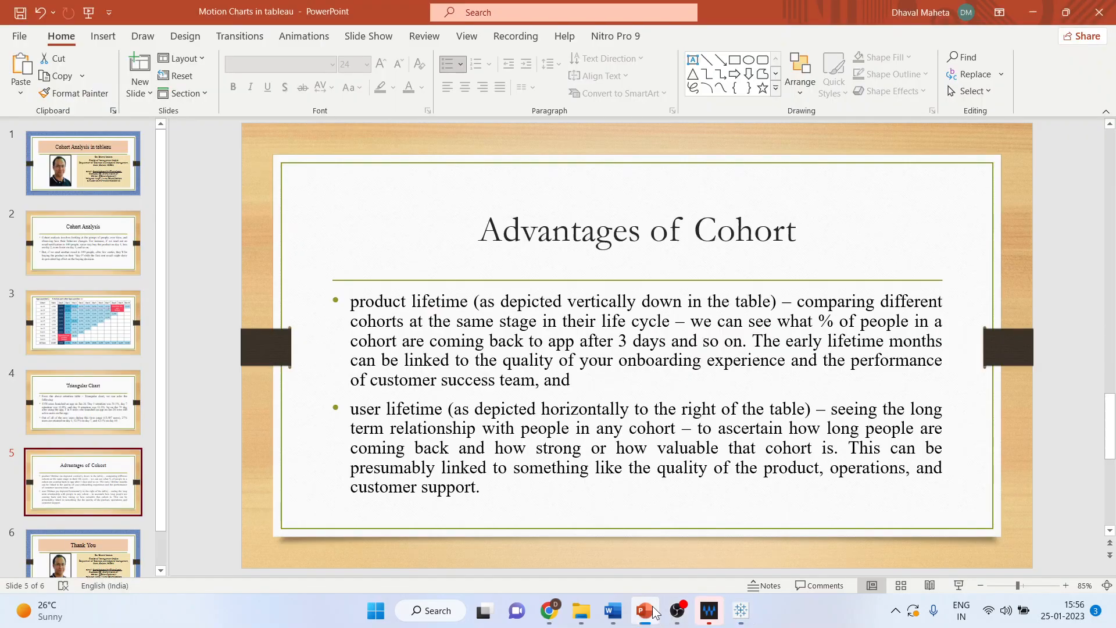
pyautogui.click(123, 553)
pyautogui.click(958, 586)
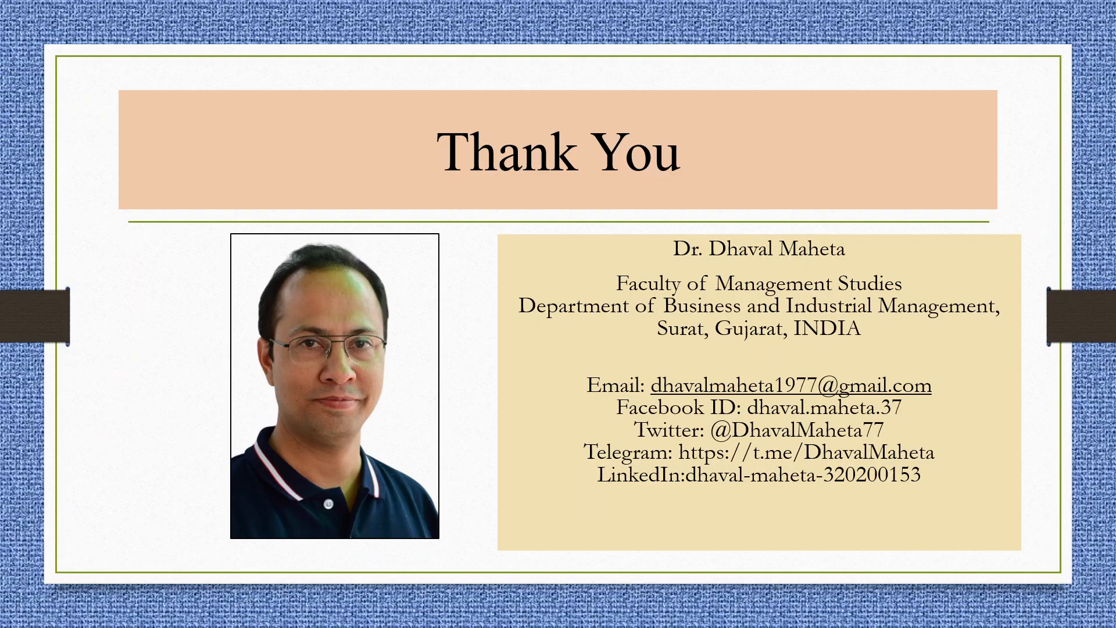